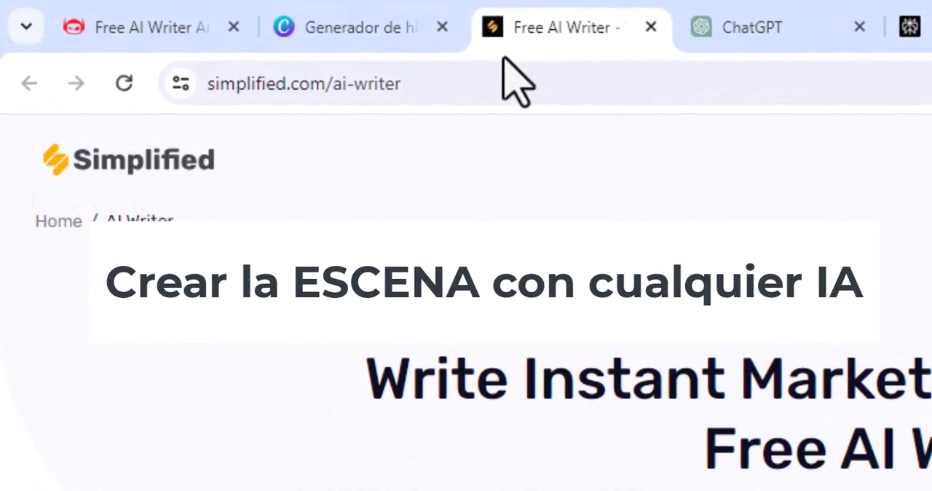
Step: View the Canva story generator and the other AI writer page, and highlight the Spanish scene text in Google Traductor
left_click(357, 28)
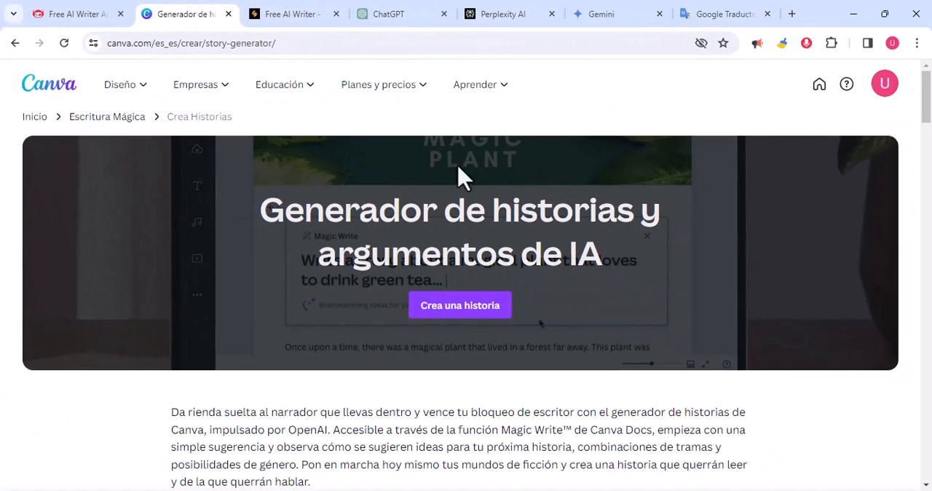
left_click(76, 15)
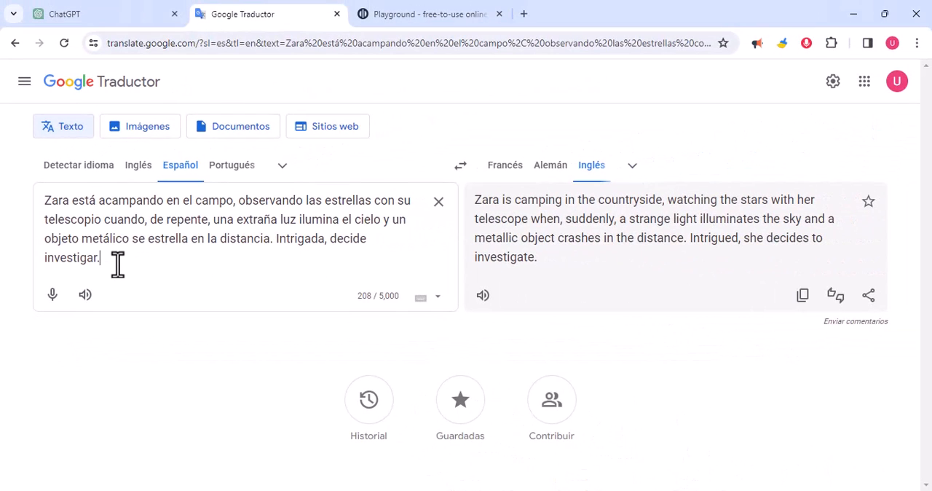
left_click_drag(117, 266, 44, 198)
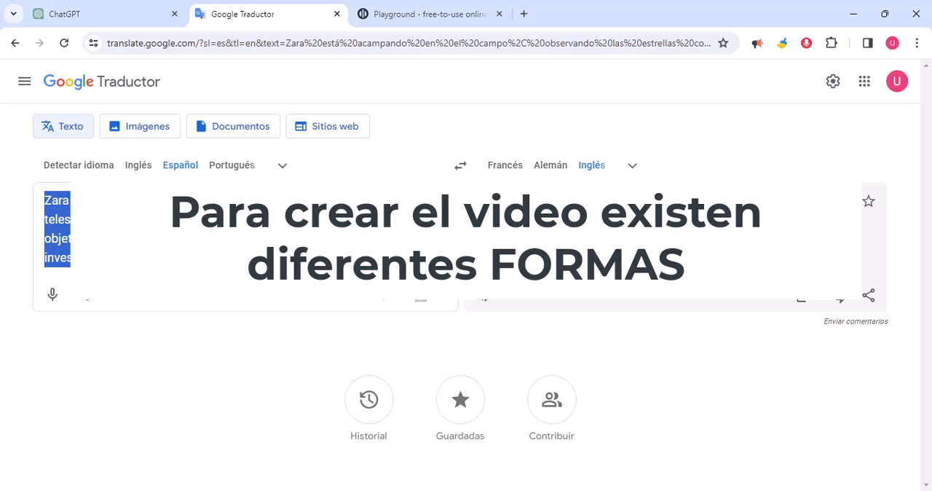
left_click(263, 270)
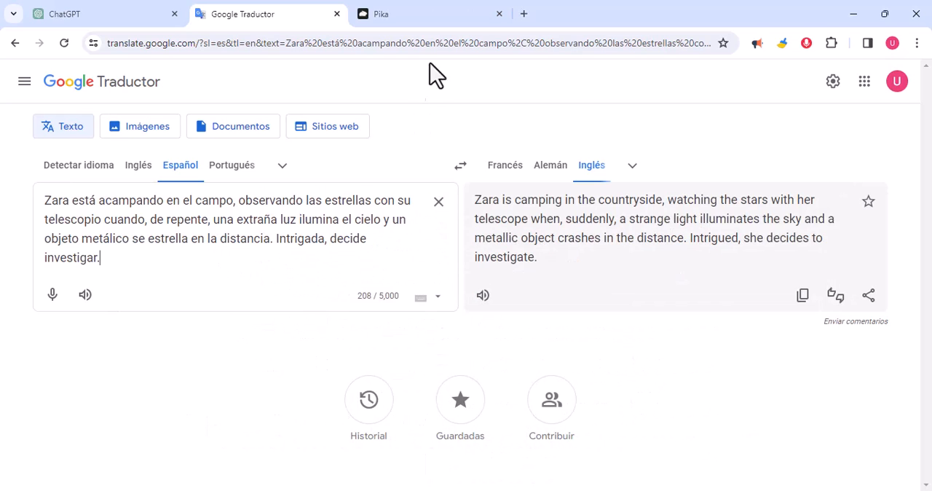
Step: Switch to Pika and look over the generated videos in the personal library
left_click(440, 16)
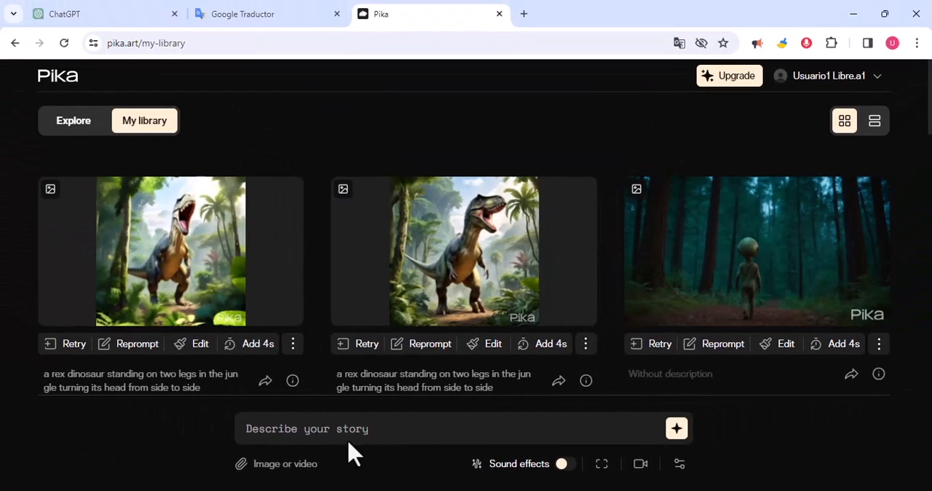
mouse_move(245, 241)
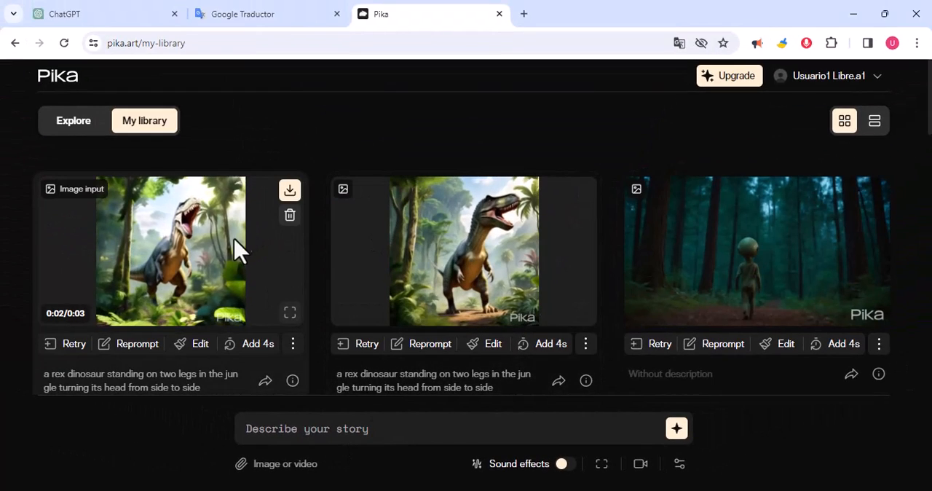
scroll(589, 322, "down", 2)
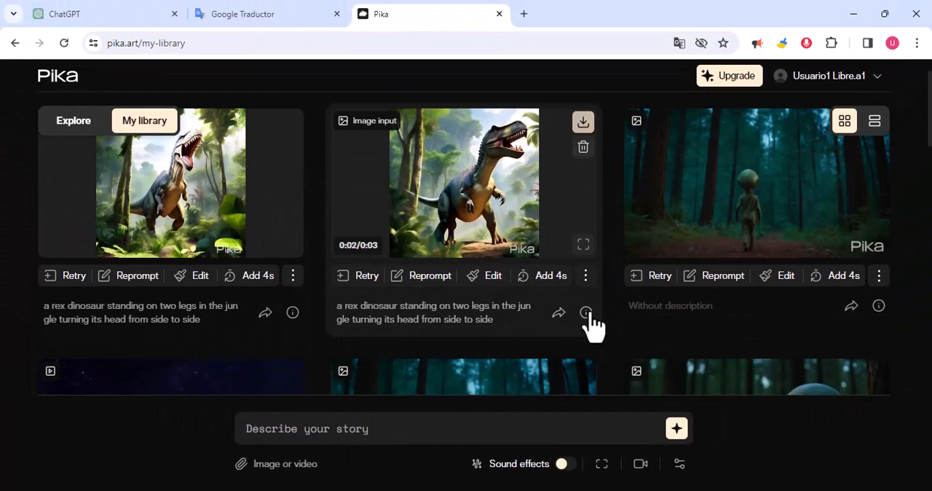
scroll(115, 229, "up", 1)
scroll(115, 229, "up", 1)
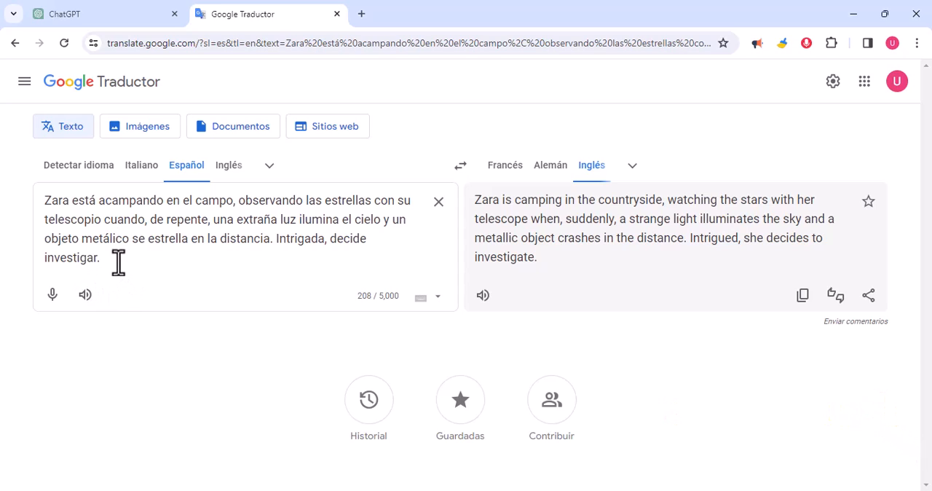
Step: Examine the Spanish scene text in Google Traductor phrase by phrase, from the camping setting to the metallic object's crash
left_click_drag(107, 257, 45, 199)
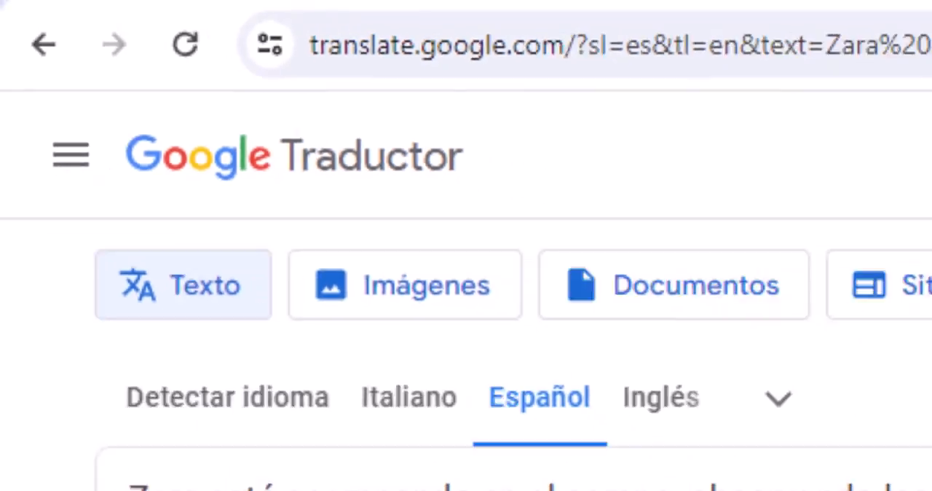
left_click_drag(118, 262, 44, 200)
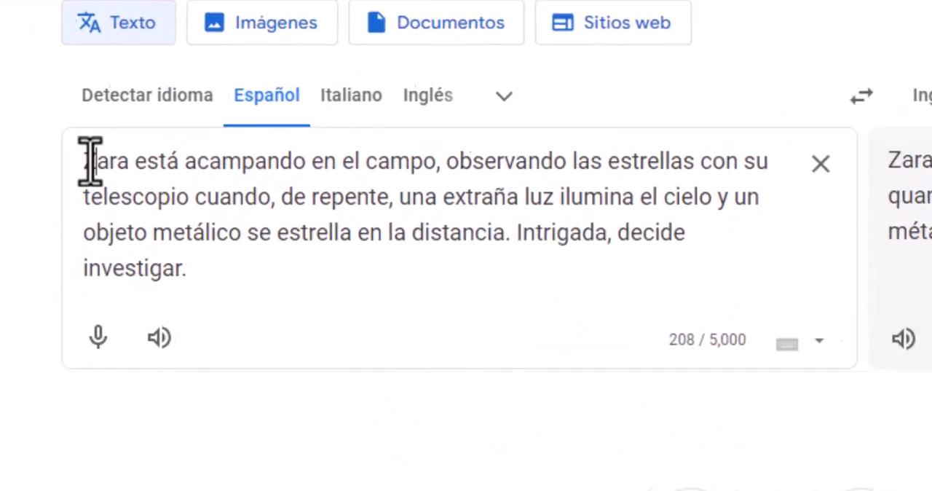
left_click_drag(51, 200, 110, 199)
left_click_drag(226, 149, 469, 149)
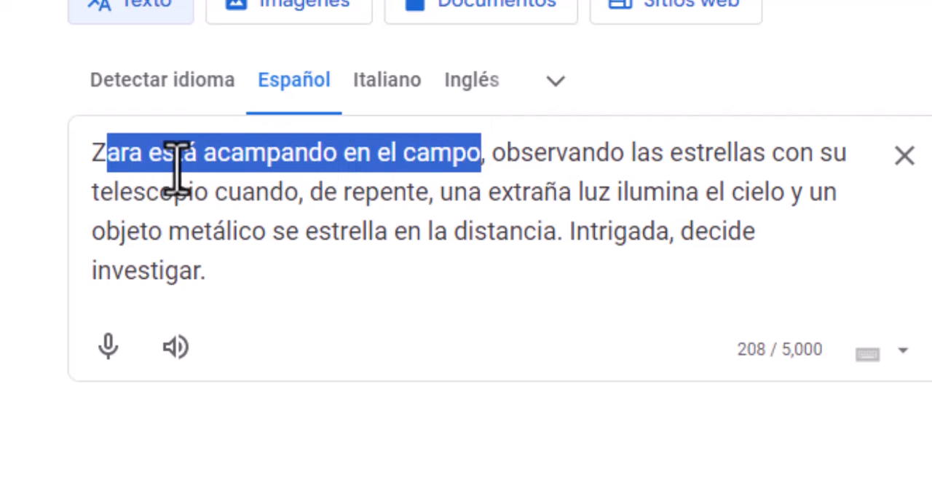
left_click_drag(494, 159, 155, 183)
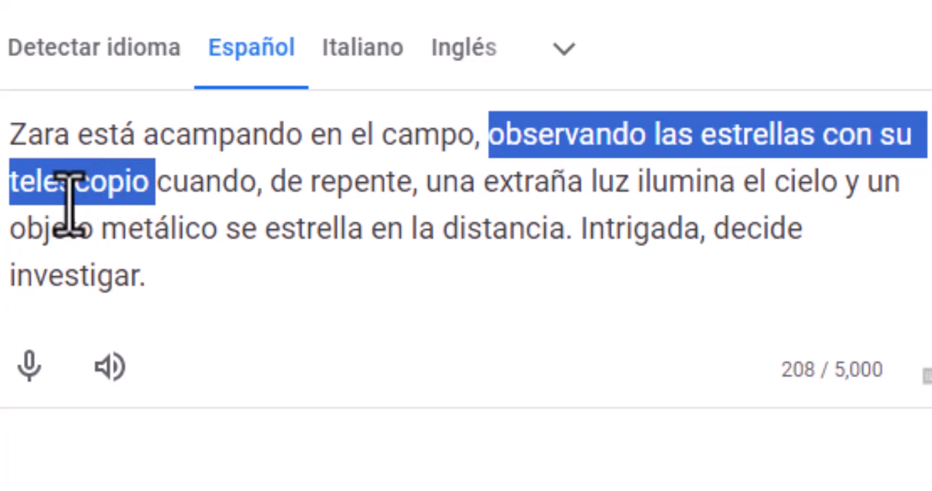
left_click(174, 201)
left_click_drag(155, 356, 839, 354)
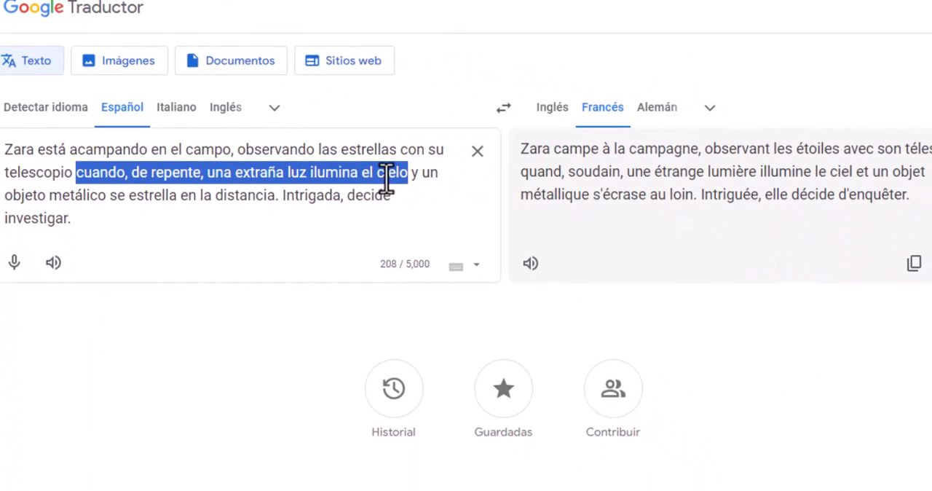
left_click(370, 175)
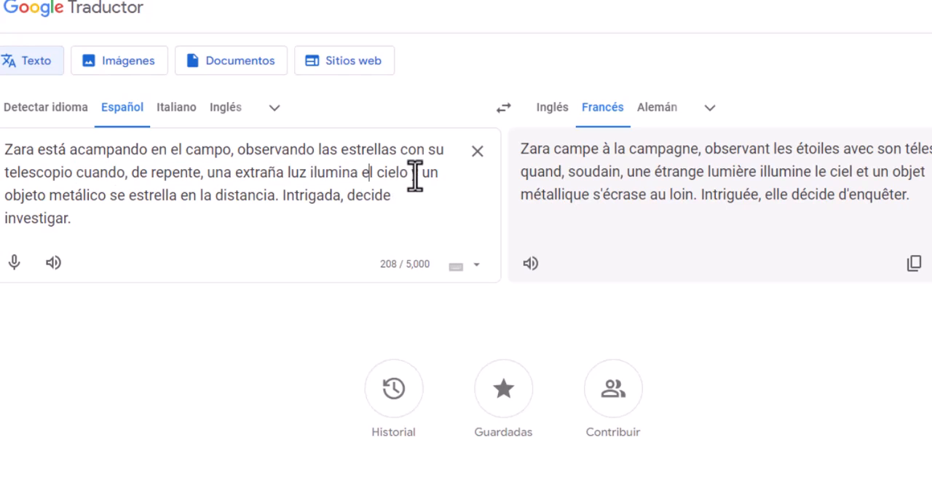
left_click_drag(411, 174, 320, 195)
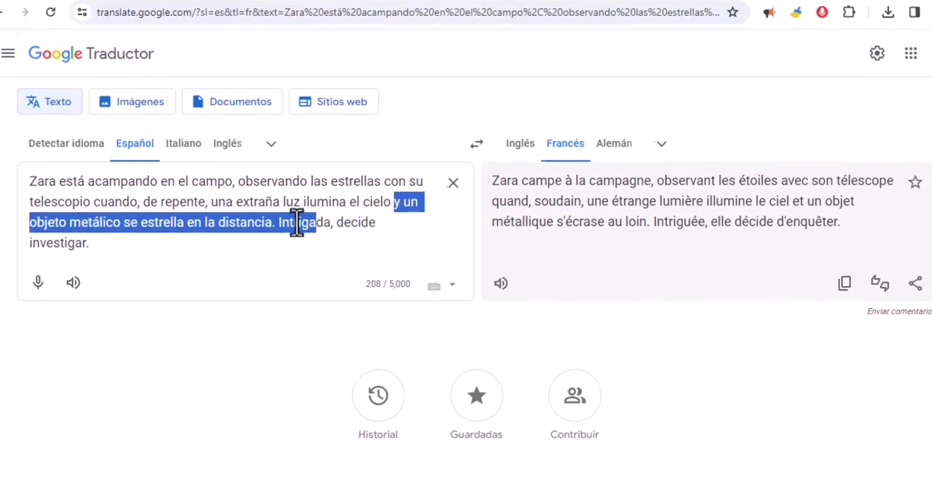
Step: Send ChatGPT "describe detalladamente todas las escenografías del siguiente argumento y enuméralos" followed by the Spanish scene text from Google Traductor
left_click_drag(129, 268, 45, 200)
key("ctrl+c")
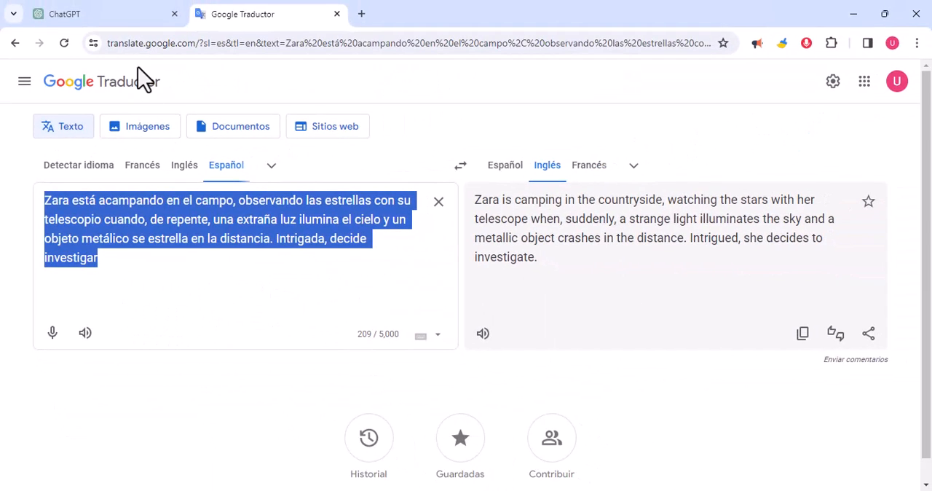
left_click(126, 14)
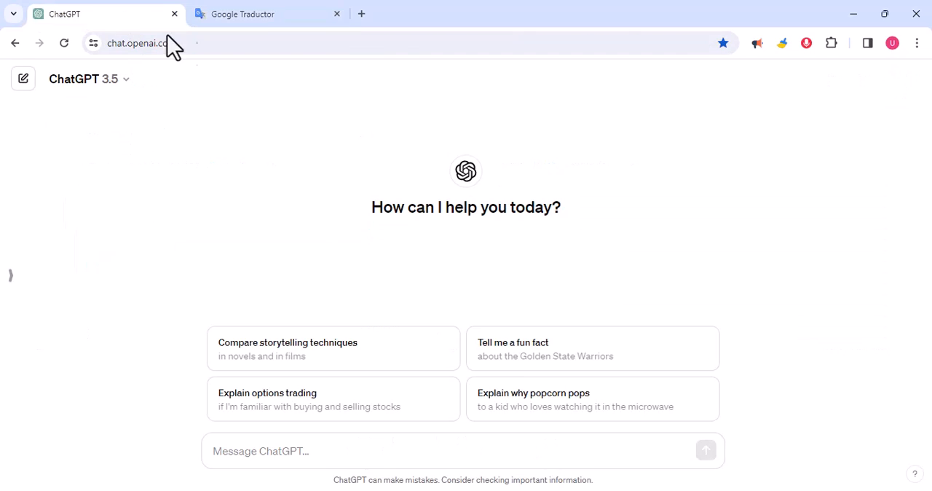
left_click(226, 454)
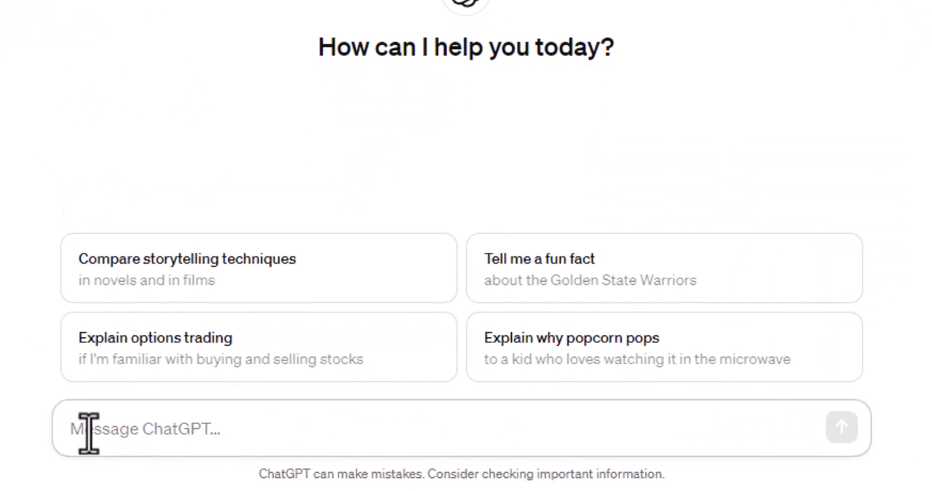
type("describe detalladamente todas las escenografías del siguiente argumento y enuméralos")
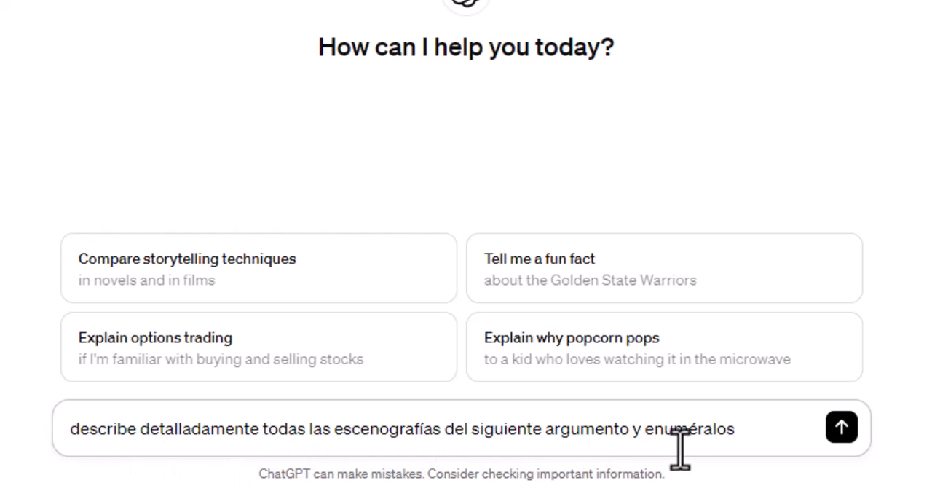
left_click(755, 428)
key("ctrl+v")
key("Return")
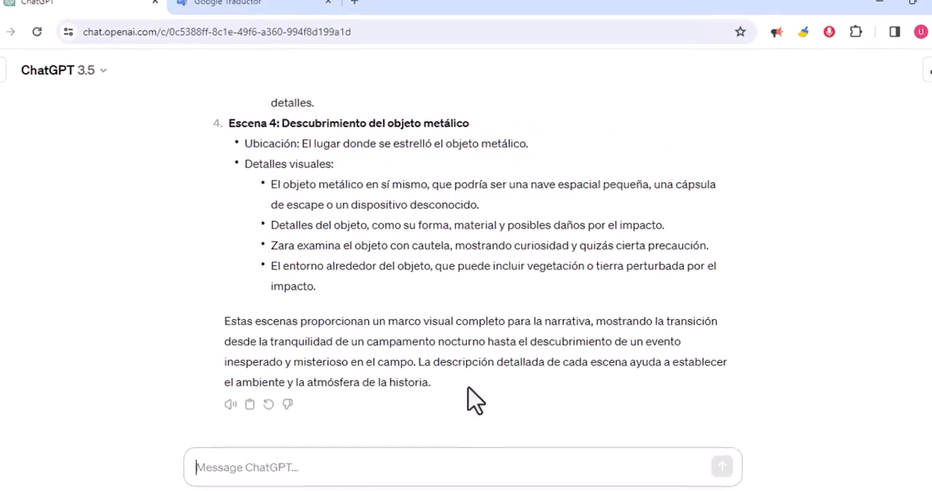
Step: Read through ChatGPT's numbered scenes, examining the title, location and visual details of Escena 1
scroll(401, 397, "up", 2)
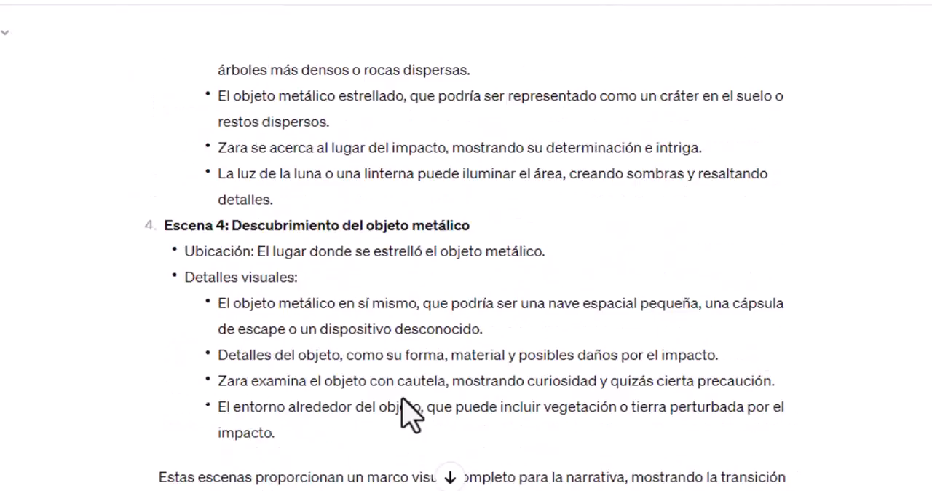
scroll(409, 415, "up", 10)
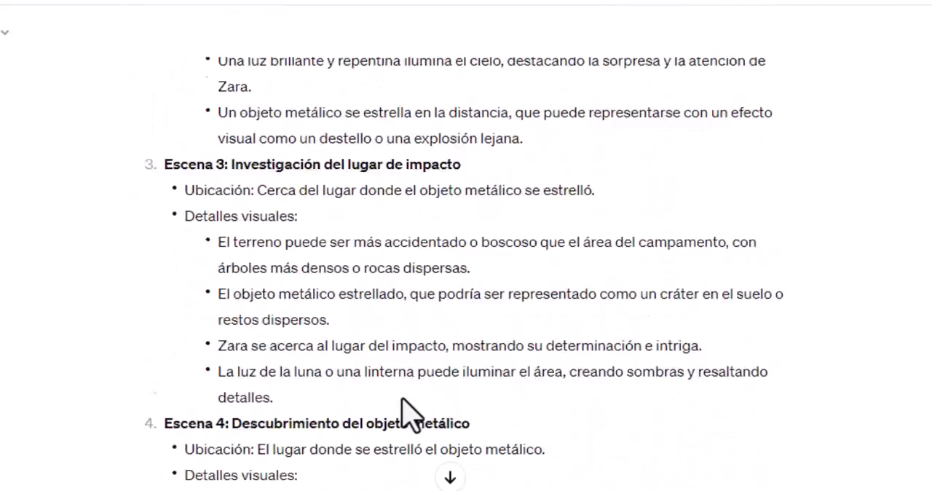
scroll(404, 414, "up", 2)
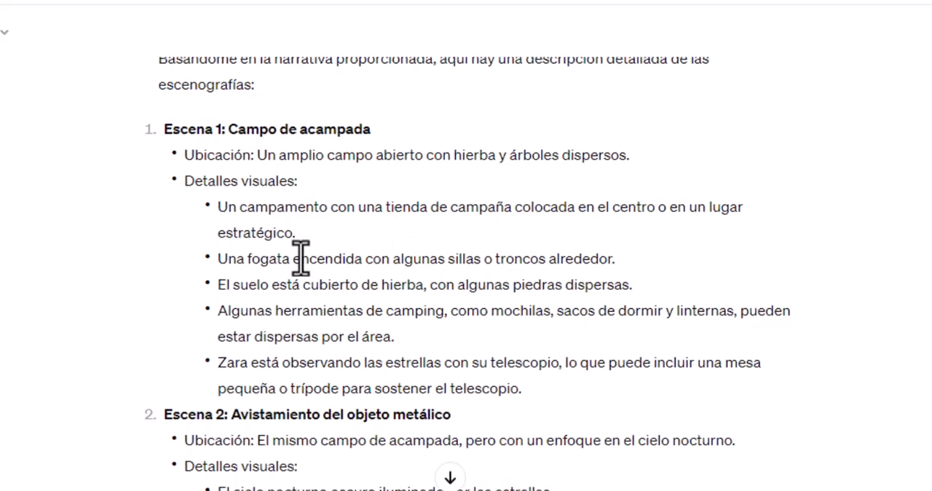
left_click_drag(164, 129, 198, 129)
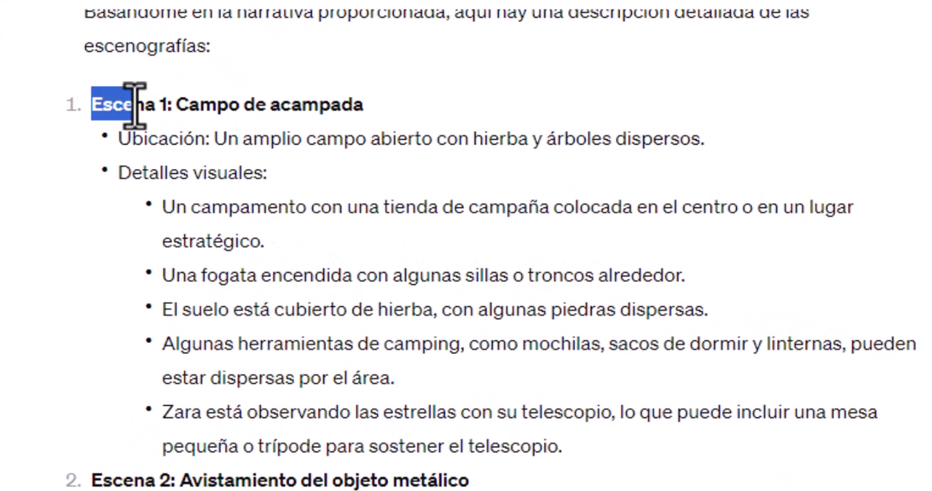
left_click_drag(134, 104, 154, 106)
left_click_drag(119, 138, 701, 138)
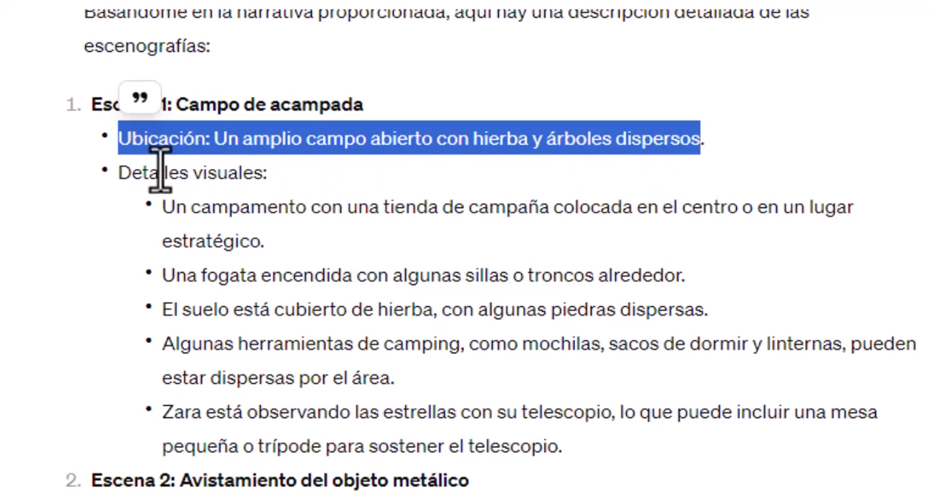
left_click_drag(120, 191, 263, 185)
left_click(273, 181)
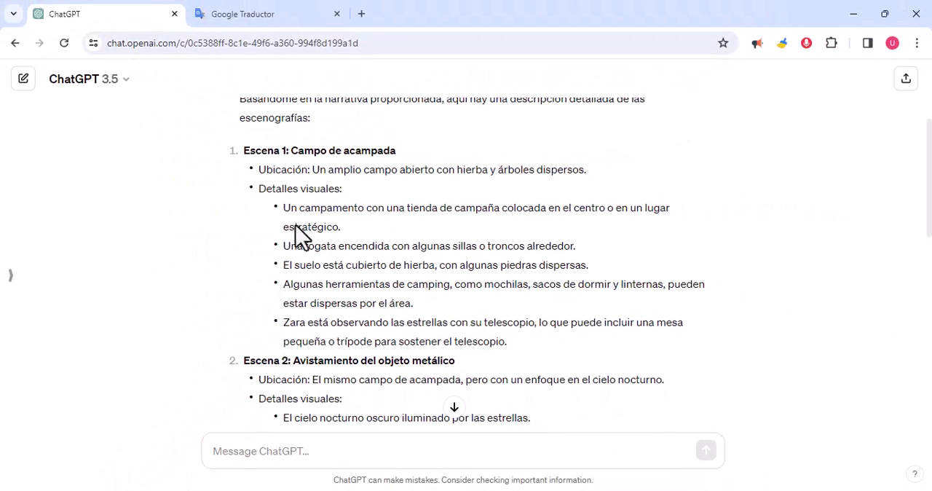
Step: Ask ChatGPT: "elabora los prompts para crear las imágenes de cada escena considerando la ubicación y los detalles visuales"
scroll(324, 362, "down", 10)
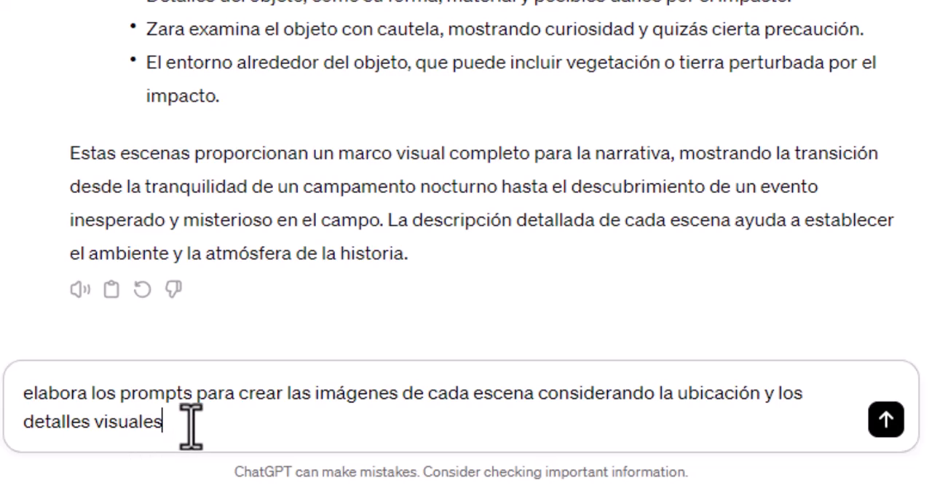
key("Return")
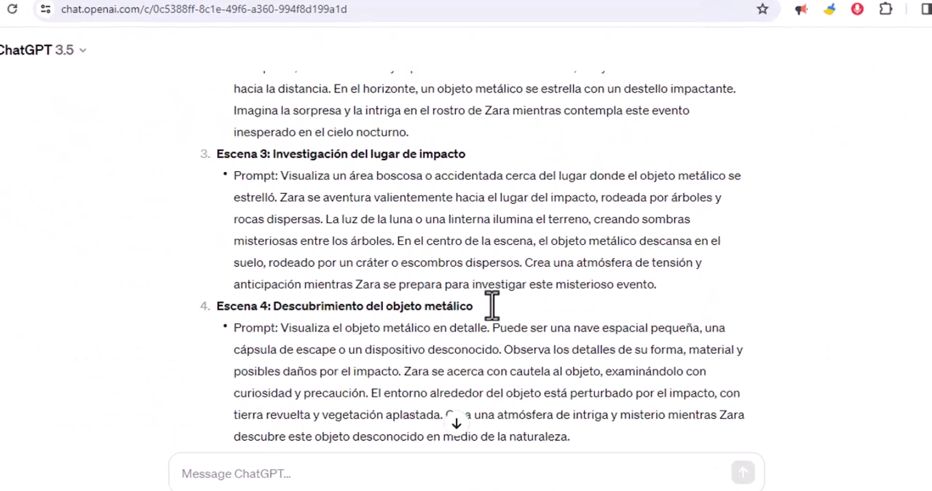
Step: Select the full image prompt text for "Escena 1: Campo de acampada" in ChatGPT's reply
scroll(492, 306, "up", 2)
scroll(492, 306, "up", 2)
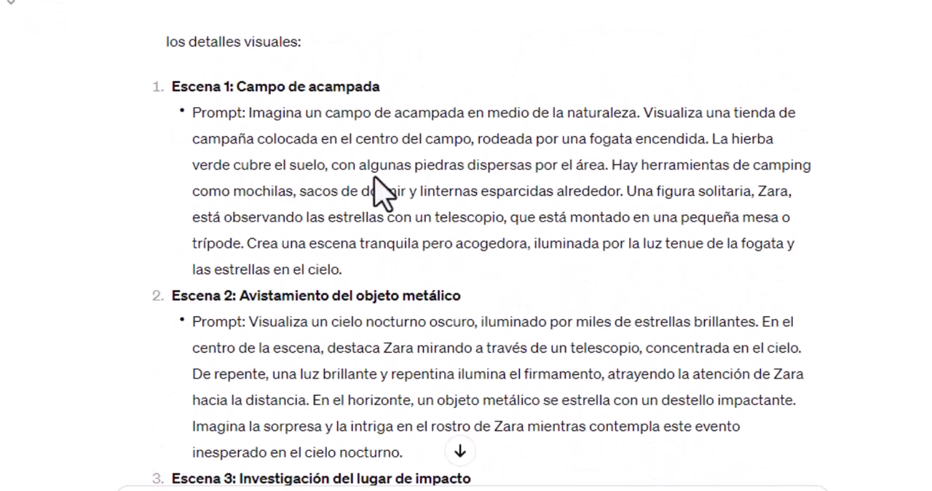
left_click_drag(246, 113, 398, 264)
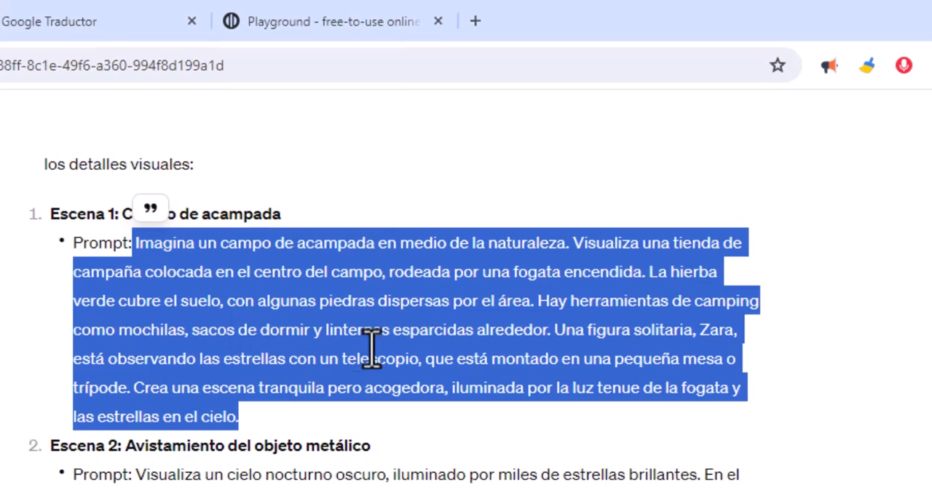
Step: Switch to Playground, sign in with a Google account and dismiss the introductory pop-up on the image creation page
left_click(309, 27)
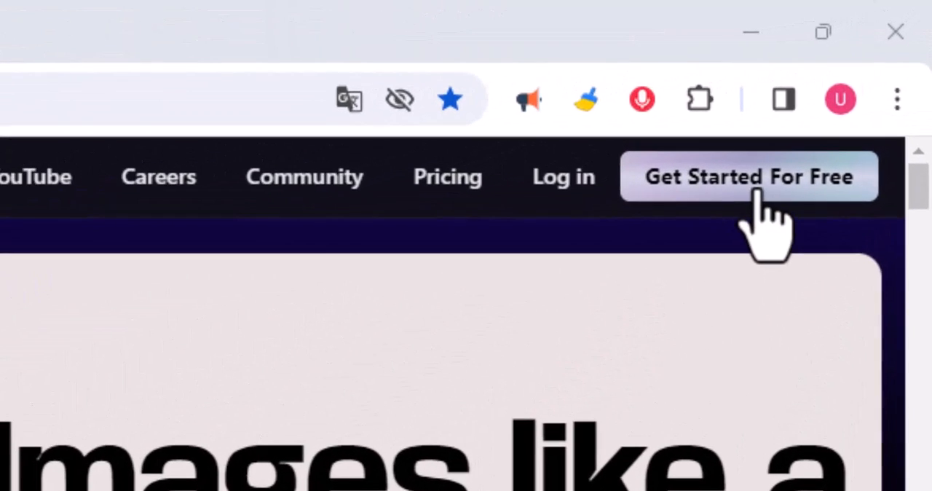
left_click(843, 93)
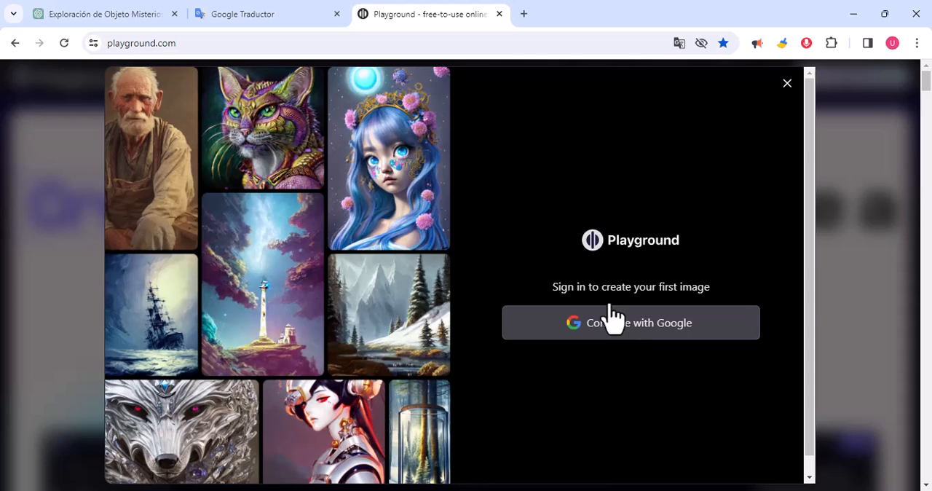
left_click(633, 327)
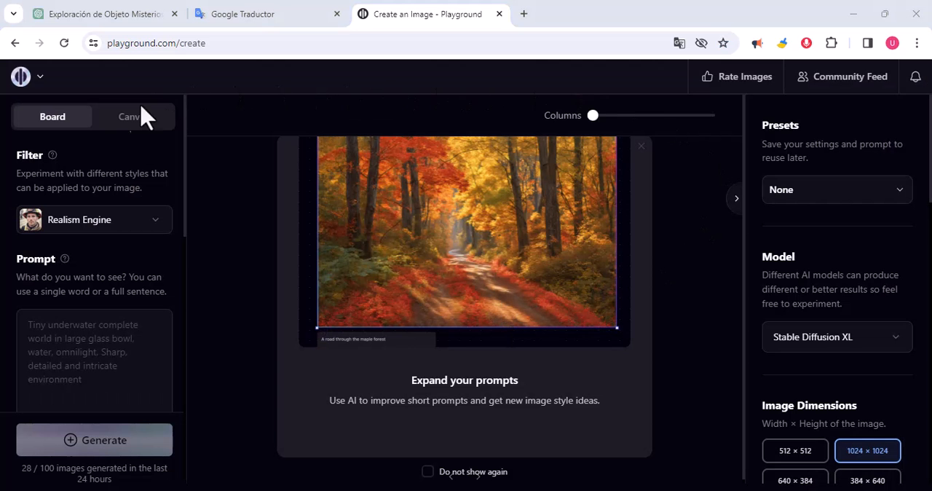
left_click(641, 147)
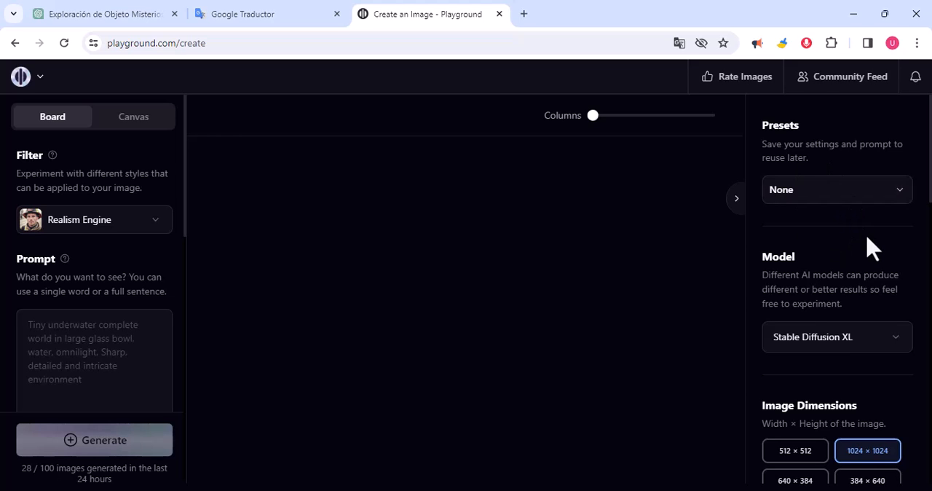
Step: Choose Stable Diffusion XL as the image generation model
scroll(871, 248, "down", 1)
scroll(849, 214, "up", 1)
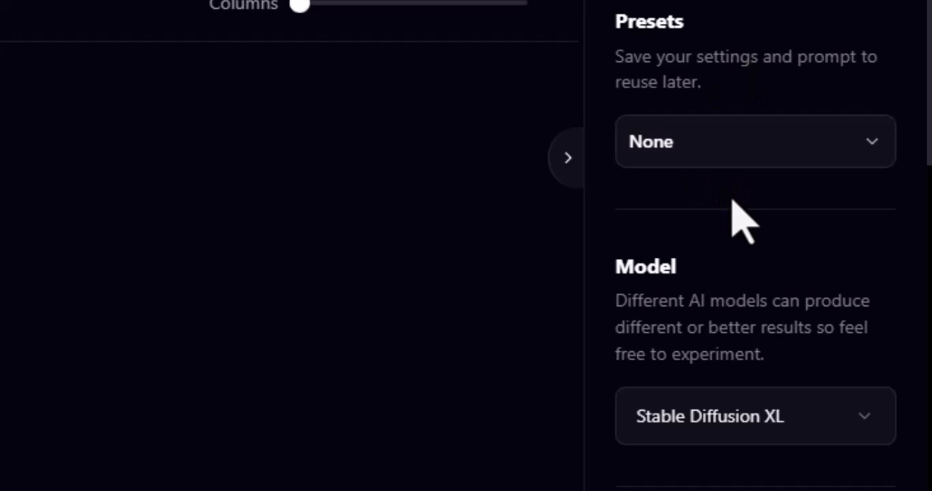
scroll(736, 218, "down", 2)
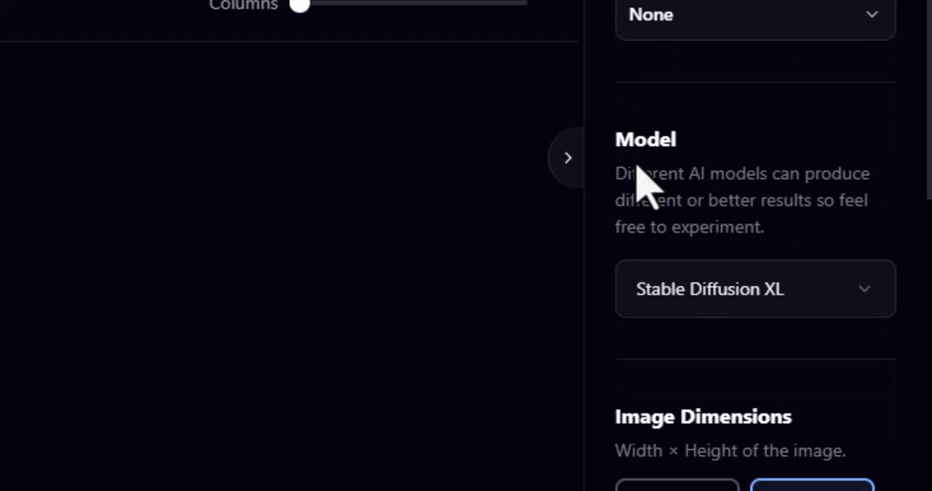
left_click(868, 299)
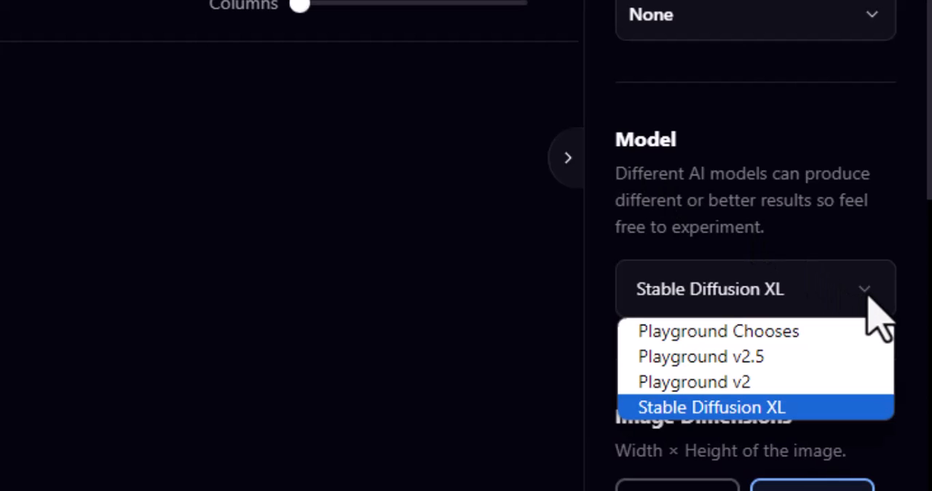
left_click(751, 414)
Step: Review the image dimensions, prompt guidance, quality, refinement, seed, sampler and number of images settings
scroll(764, 218, "down", 3)
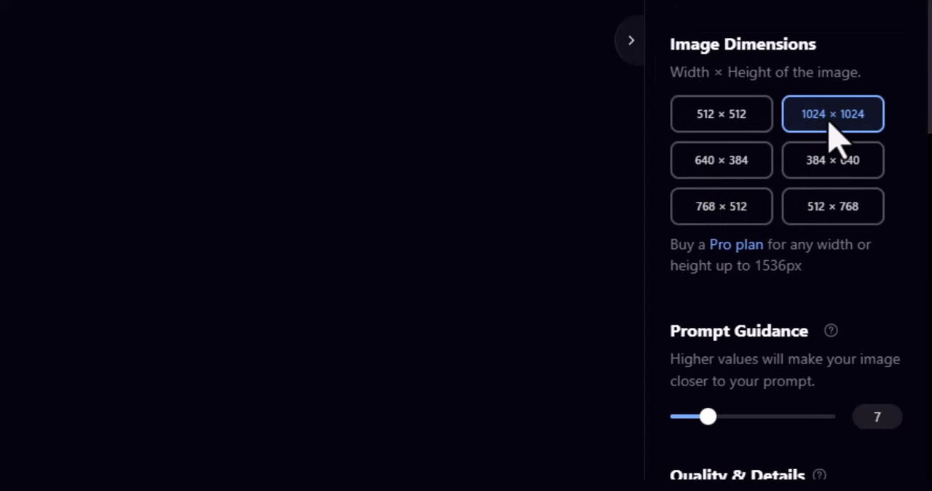
scroll(834, 135, "down", 3)
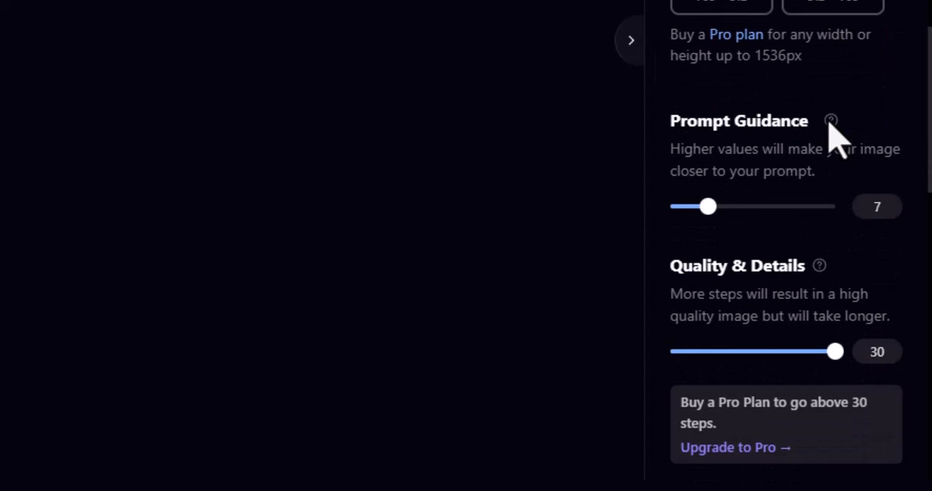
scroll(832, 183, "down", 1)
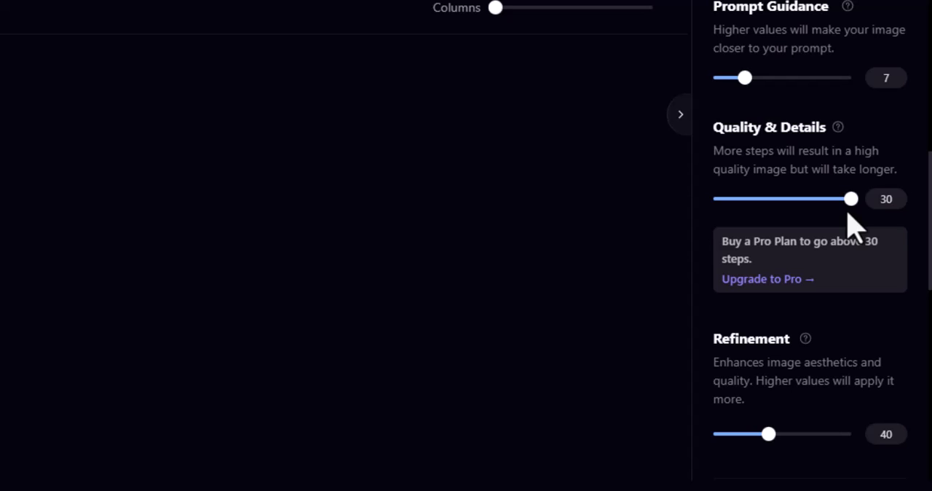
scroll(852, 219, "down", 2)
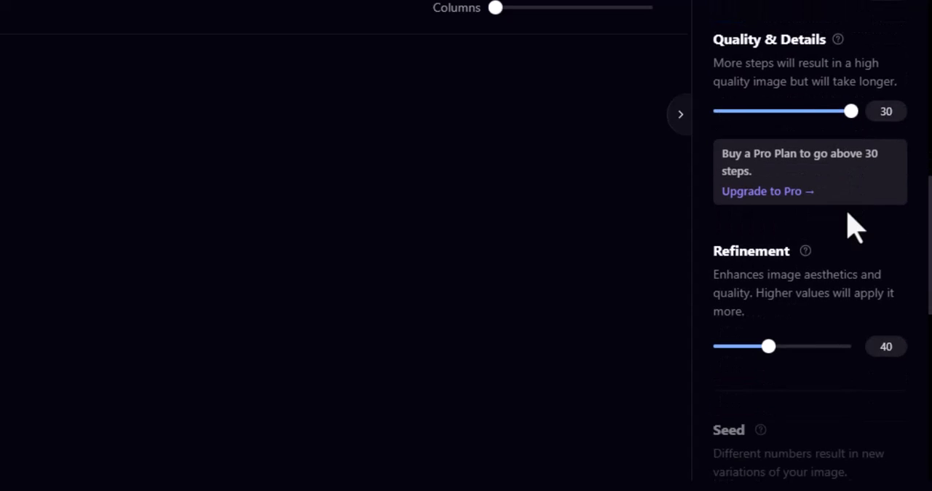
scroll(856, 232, "up", 2)
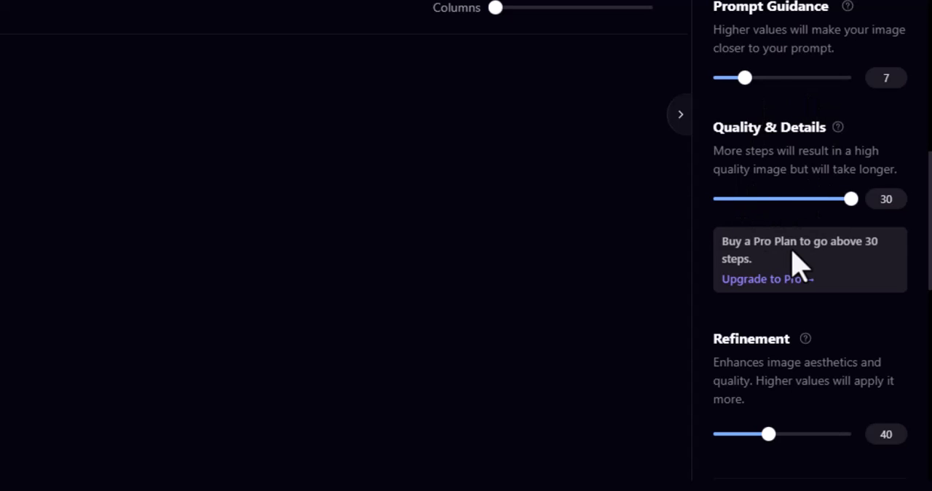
scroll(798, 262, "down", 10)
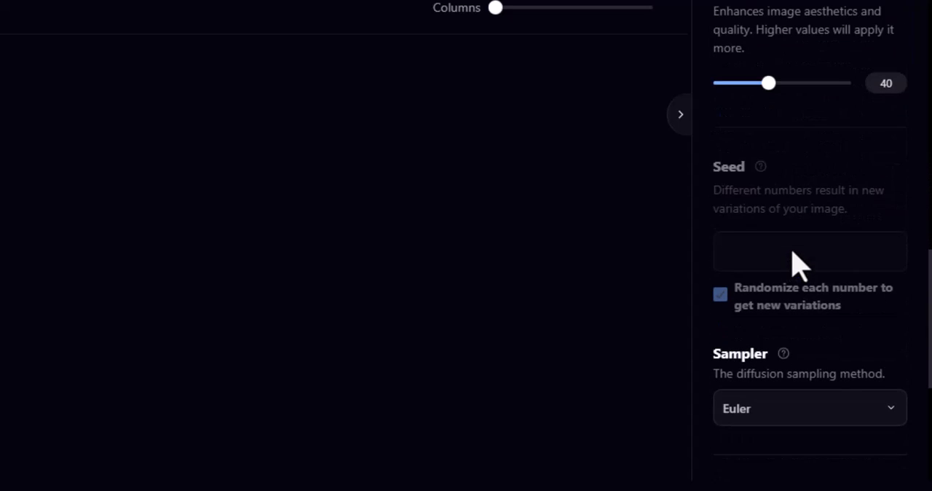
scroll(796, 263, "down", 5)
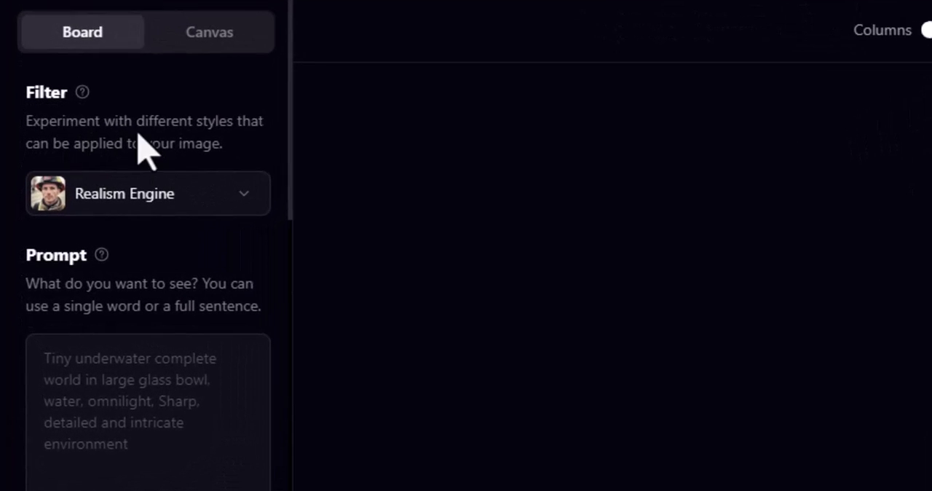
Step: Browse the available style filters, keeping Realism Engine as the applied filter
left_click(246, 204)
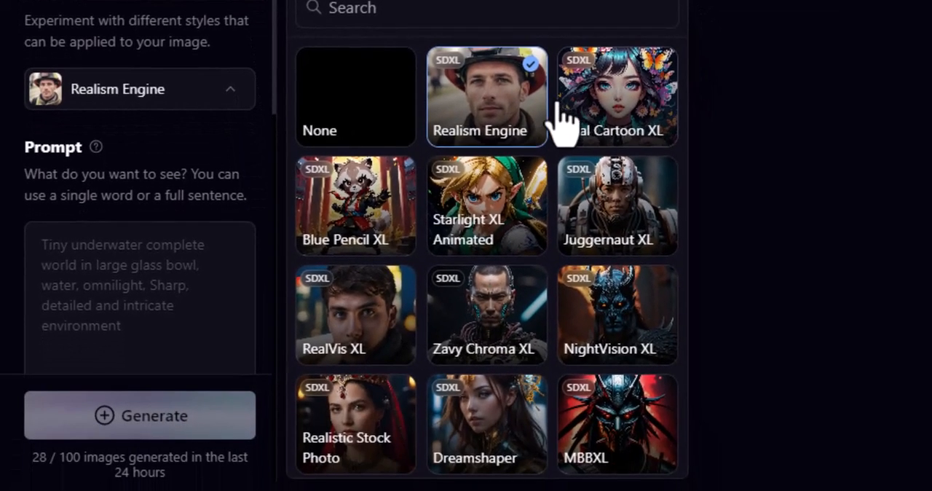
scroll(560, 124, "down", 4)
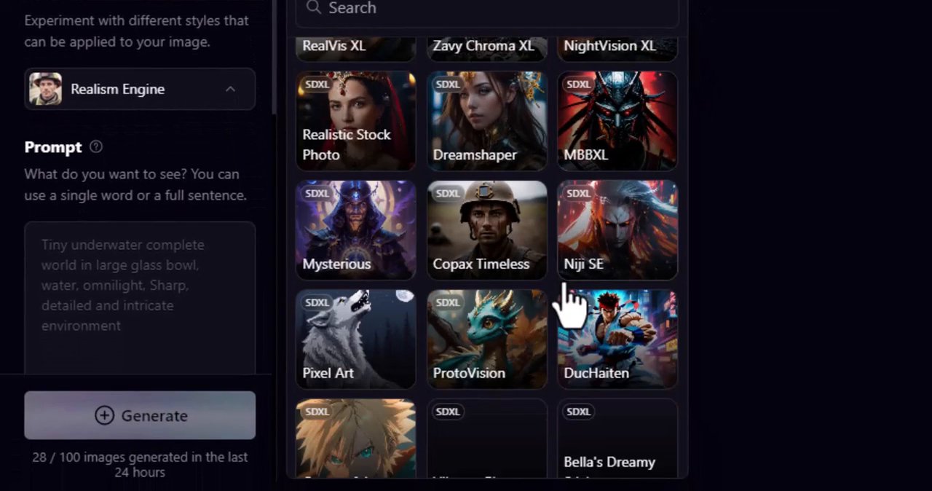
scroll(568, 302, "up", 4)
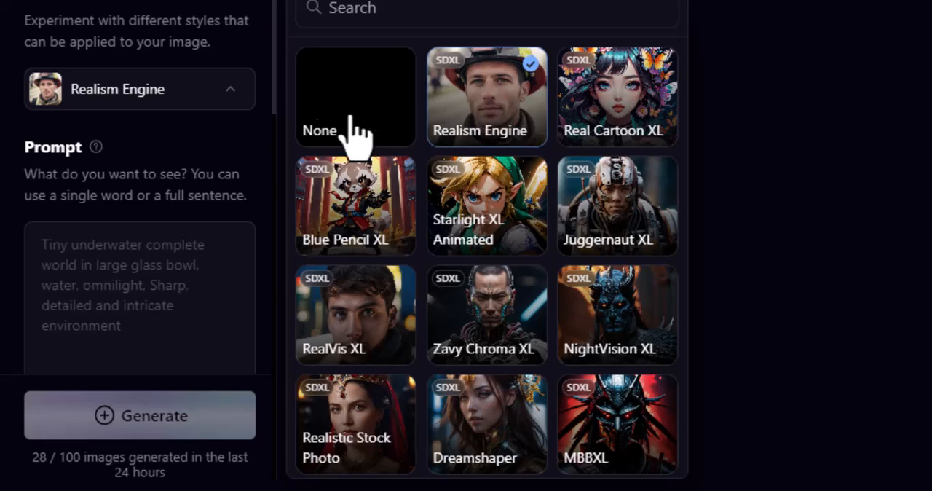
left_click(137, 159)
scroll(135, 162, "down", 2)
left_click(100, 182)
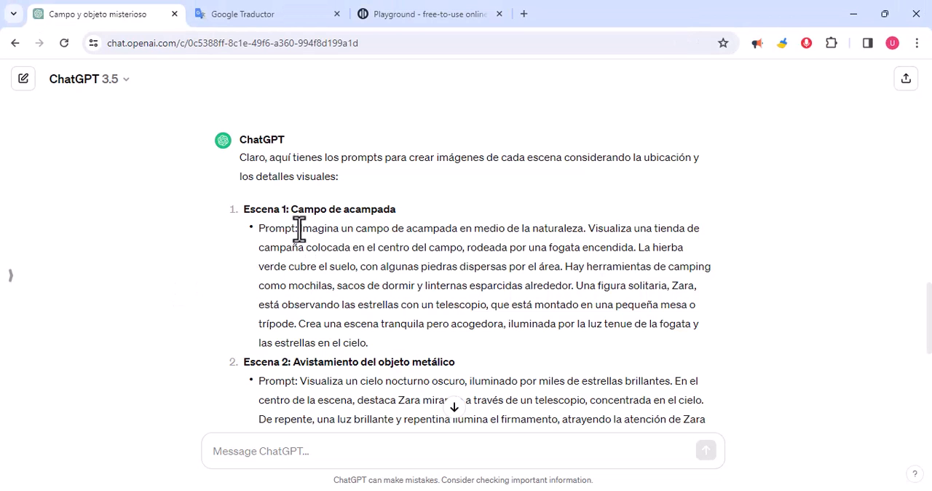
Step: Copy the Escena 1 image prompt from ChatGPT and paste it into Google Traductor below the existing Spanish text
left_click_drag(299, 228, 387, 350)
key("ctrl+c")
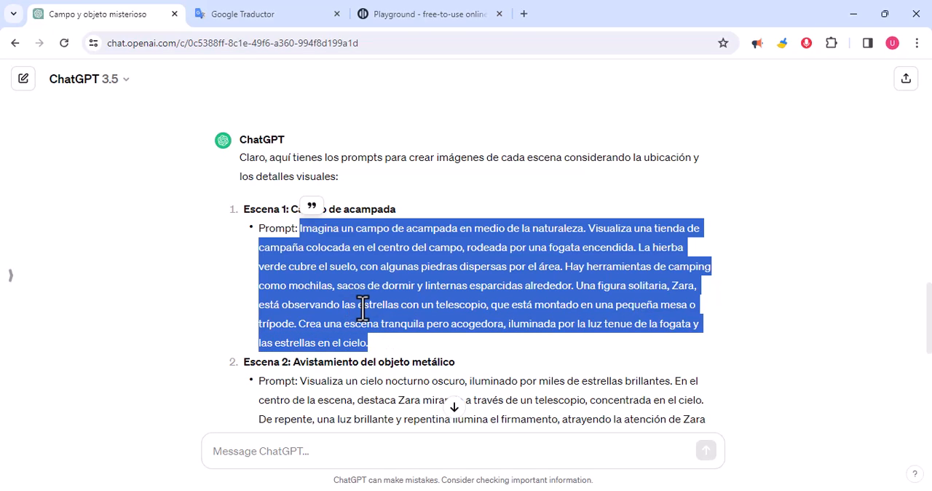
left_click(260, 16)
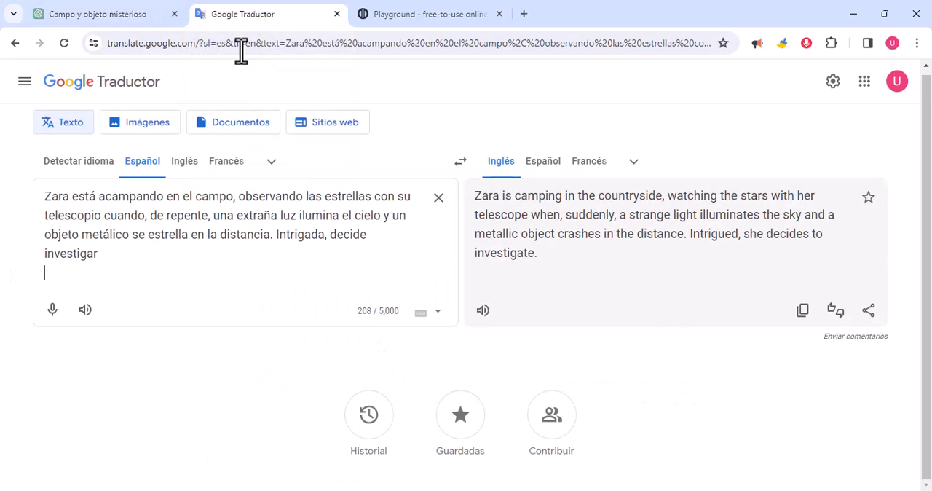
left_click(129, 275)
key("Return")
key("Return")
key("ctrl+v")
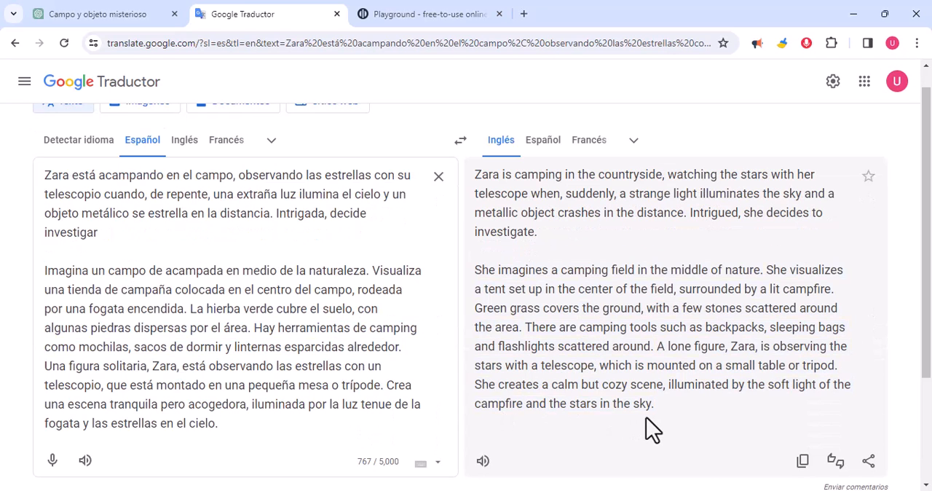
Step: Rewrite the pasted Spanish prompt to start with "crea" and describe a night camp, a blue tent and a black-haired woman in blue jeans and green jacket
left_click_drag(664, 409, 474, 277)
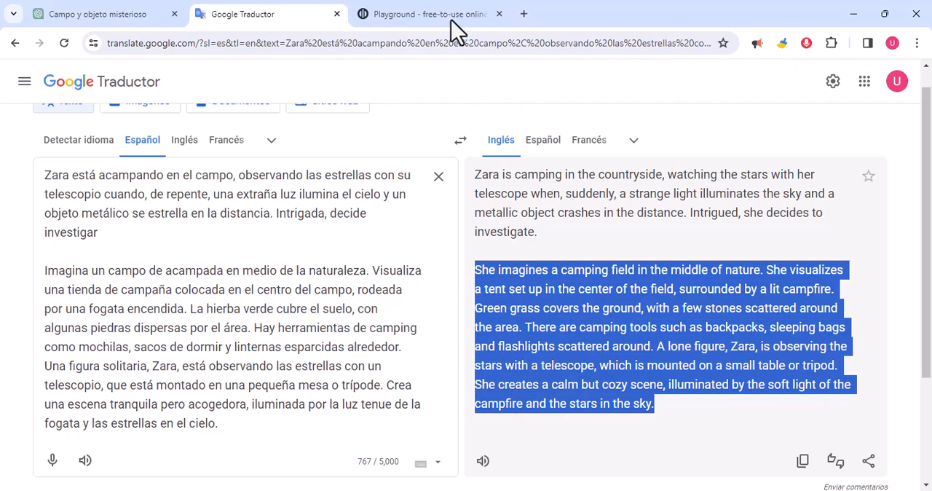
left_click_drag(230, 428, 48, 273)
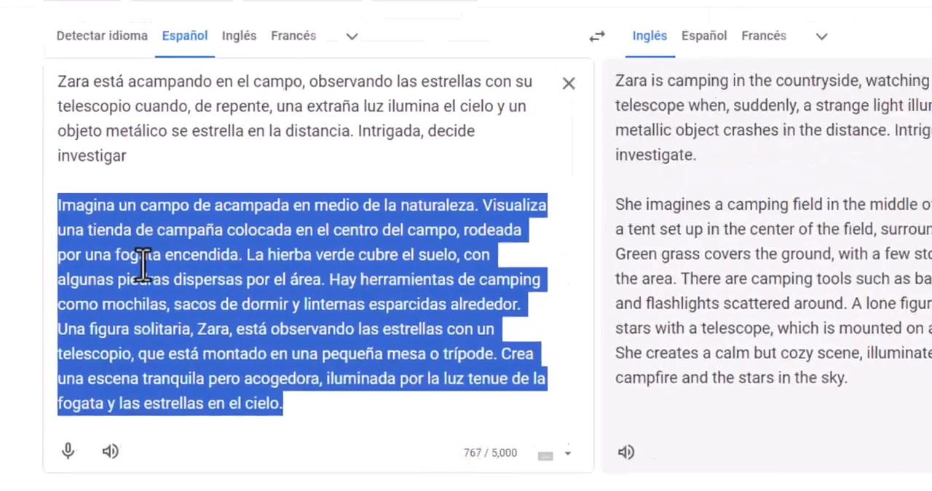
left_click(108, 310)
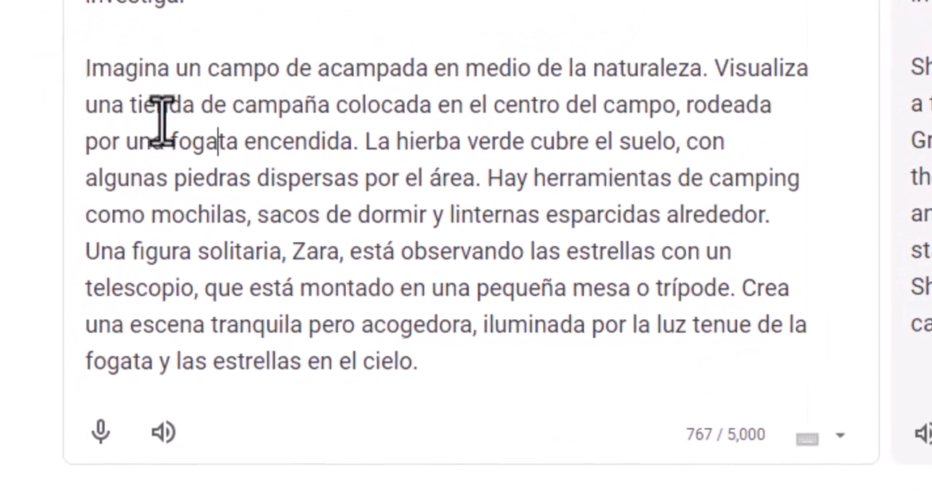
left_click_drag(175, 73, 83, 76)
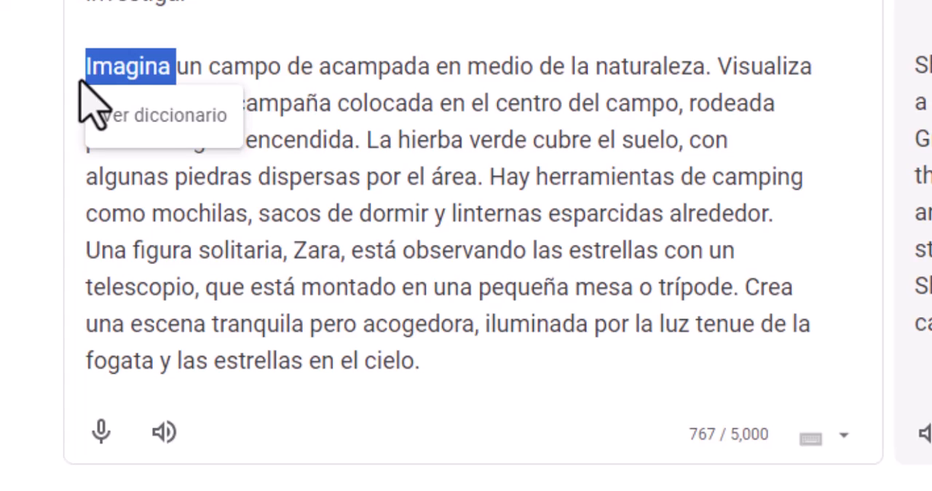
type("crea")
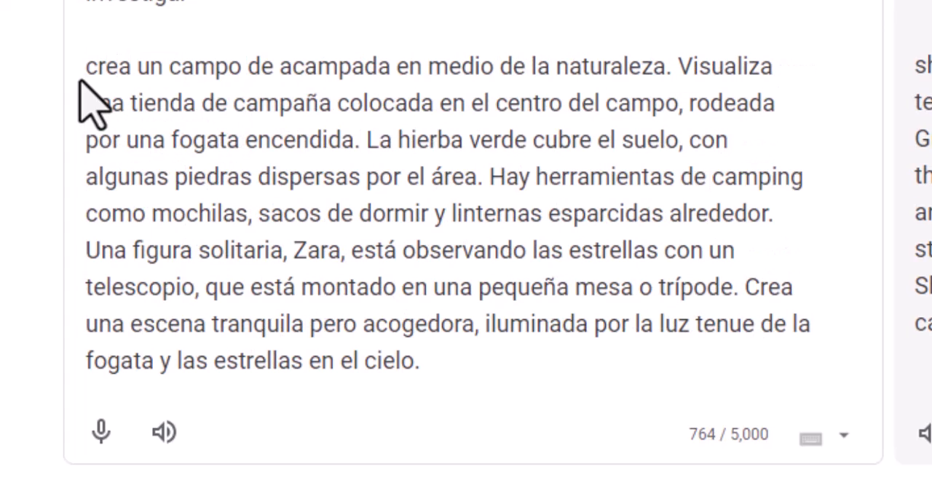
left_click_drag(87, 68, 457, 368)
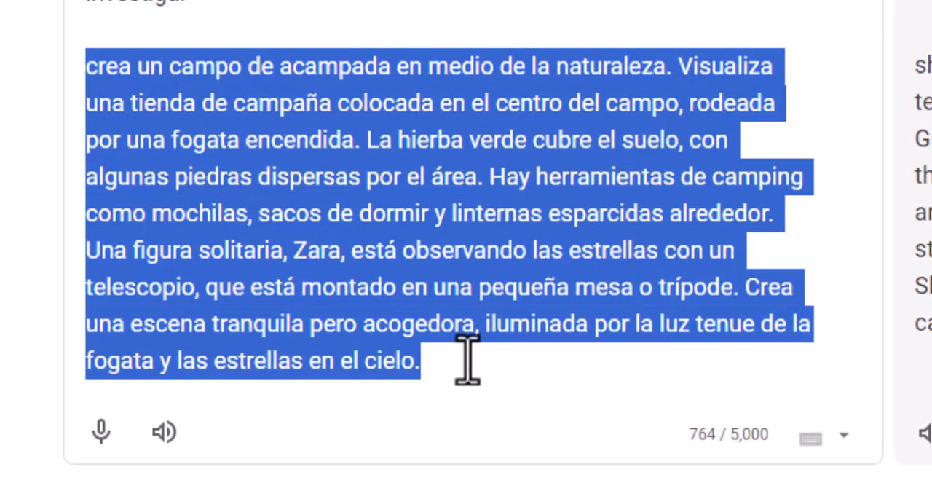
type("crea un campo de acampada en medio de la naturaleza, es de noche y el cielo está bien oscuro con algunas estrelas iluminando. hay una tienda de campaña colocada al costado del campo y es de color azul, a un costado hay una fogata encendida. La hierba verde cubre el suelo, con algunas piedras dispersas por el área. Hay herramientas de camping como mochilas, sacos de dormir y linternas esparcidas alrededor. hay una mujer sentada a fuera de la tienda de campaña, ella tien una pantalon jeans de color azul, y una casaca de color verde,  ella tiene el cabello de color negro y esta observando el cielo.")
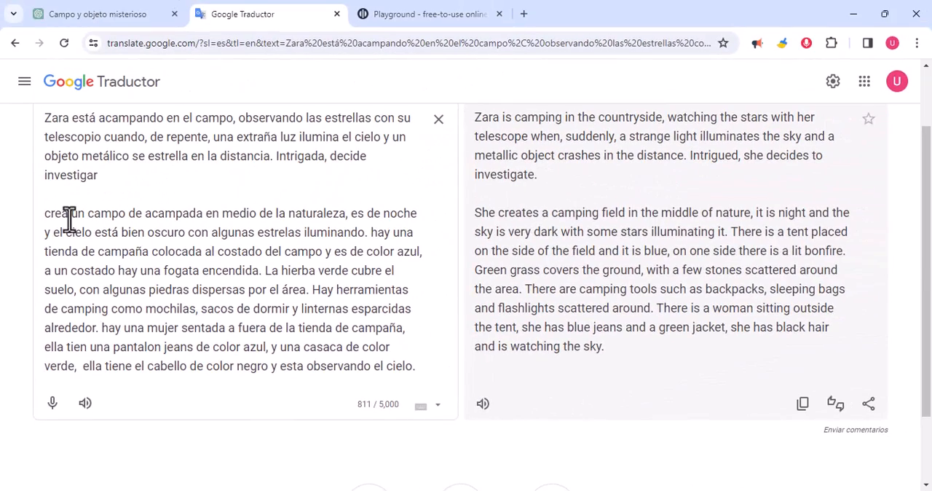
Step: Copy the English translation of the rewritten camp prompt and paste it into Playground's image prompt
left_click_drag(45, 213, 410, 365)
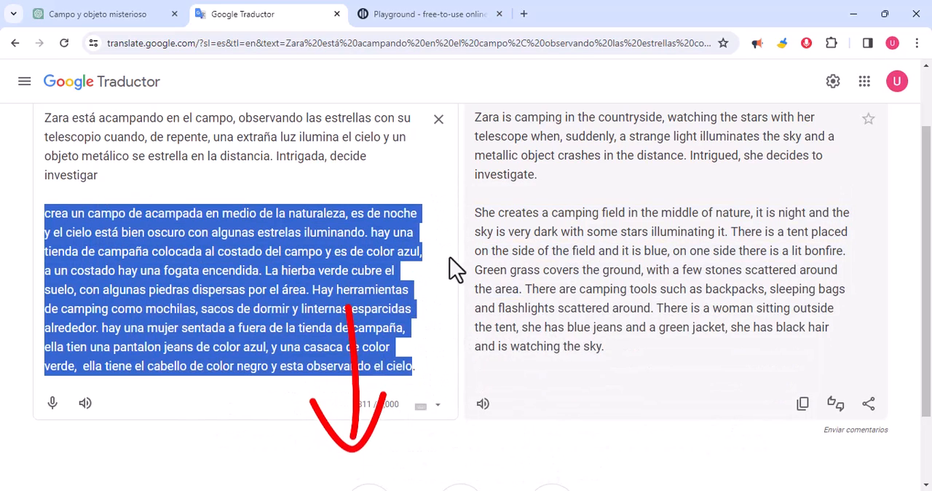
left_click_drag(615, 348, 480, 222)
left_click(101, 328)
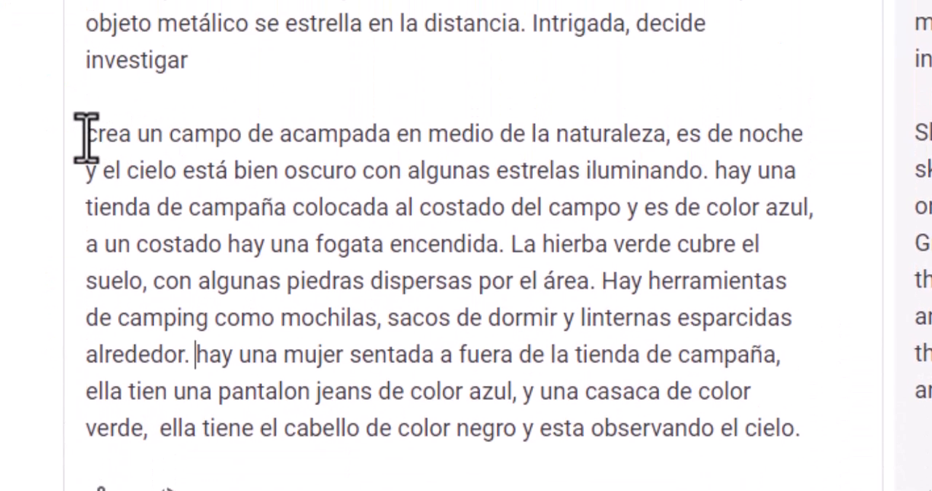
left_click_drag(86, 135, 793, 426)
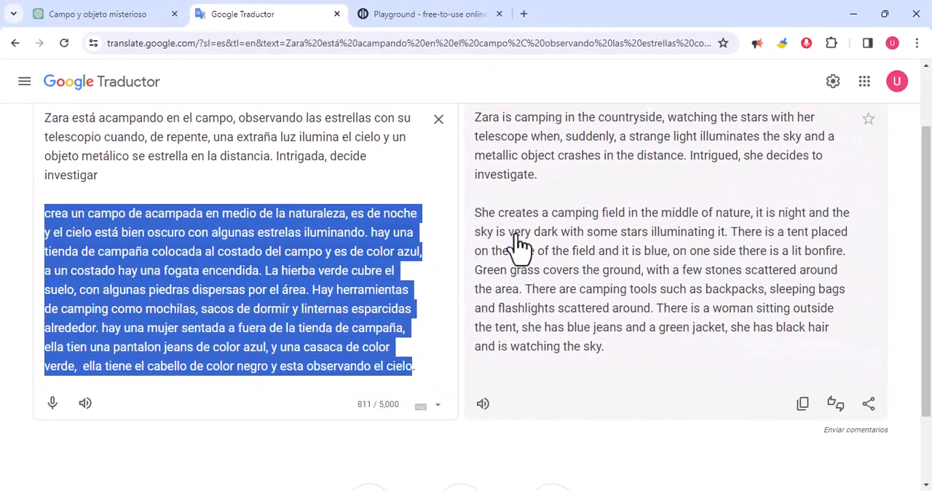
left_click_drag(603, 350, 466, 215)
key("ctrl+c")
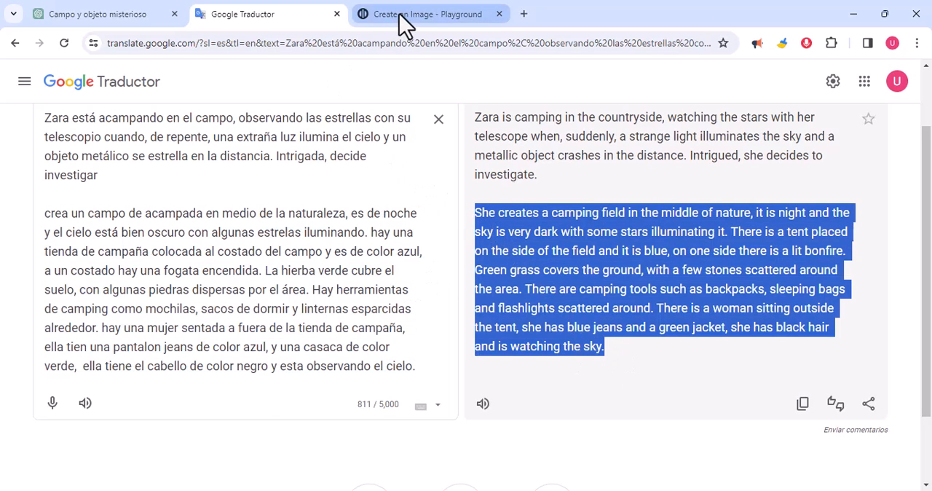
left_click(405, 16)
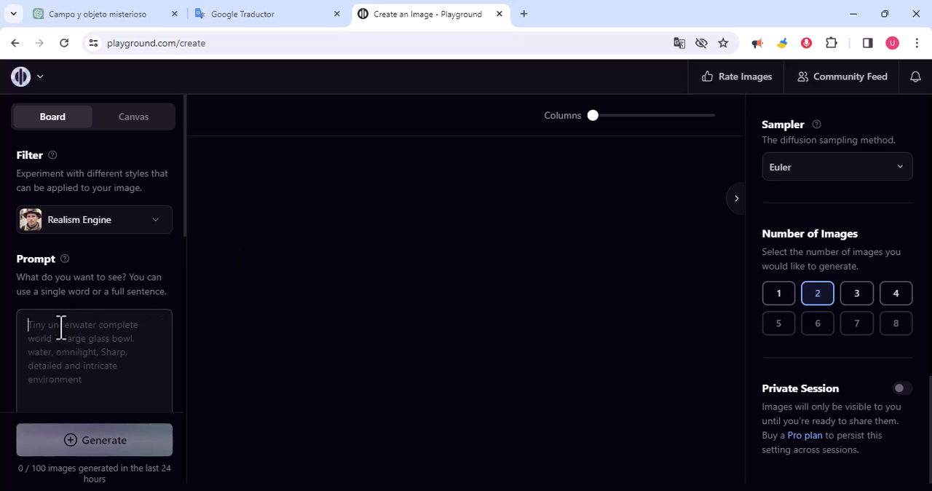
key("ctrl+v")
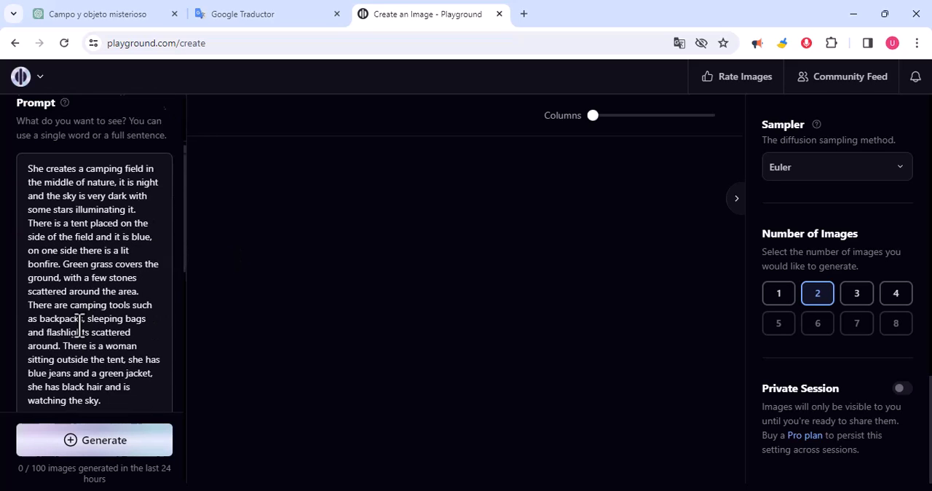
Step: Review the excluded details and the Image to Image and Control Traits options, and generate two images of the night camp
scroll(80, 327, "down", 1)
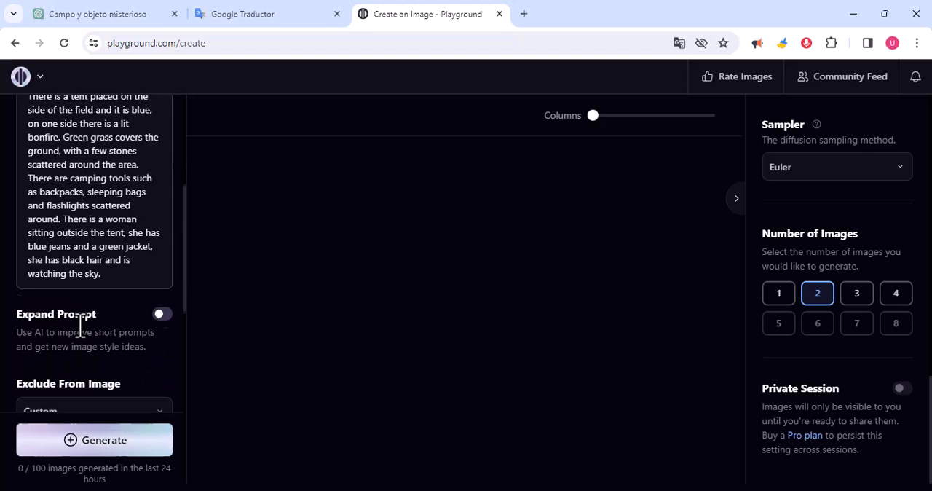
scroll(80, 327, "down", 4)
left_click_drag(129, 285, 31, 234)
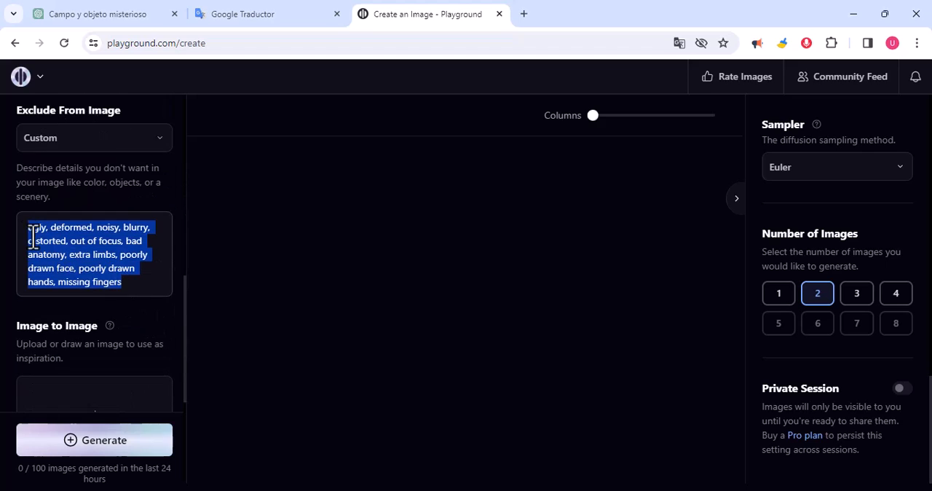
left_click(102, 204)
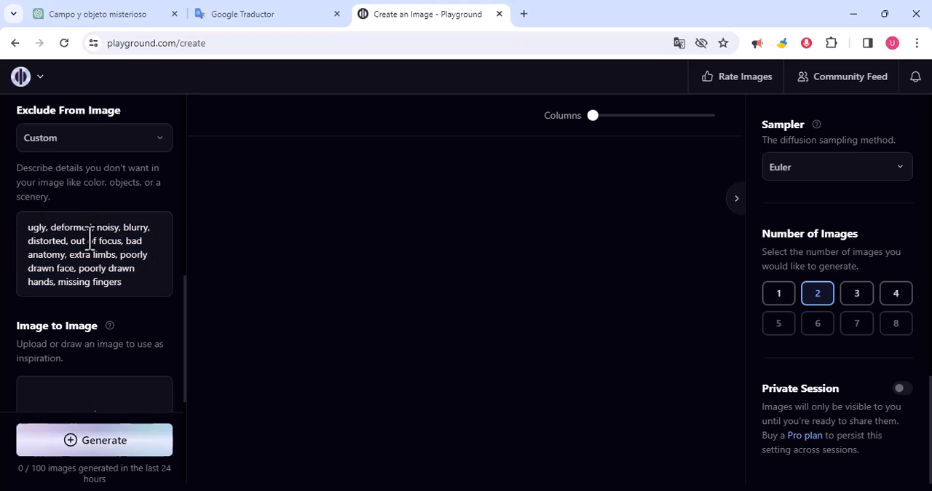
scroll(79, 332, "down", 4)
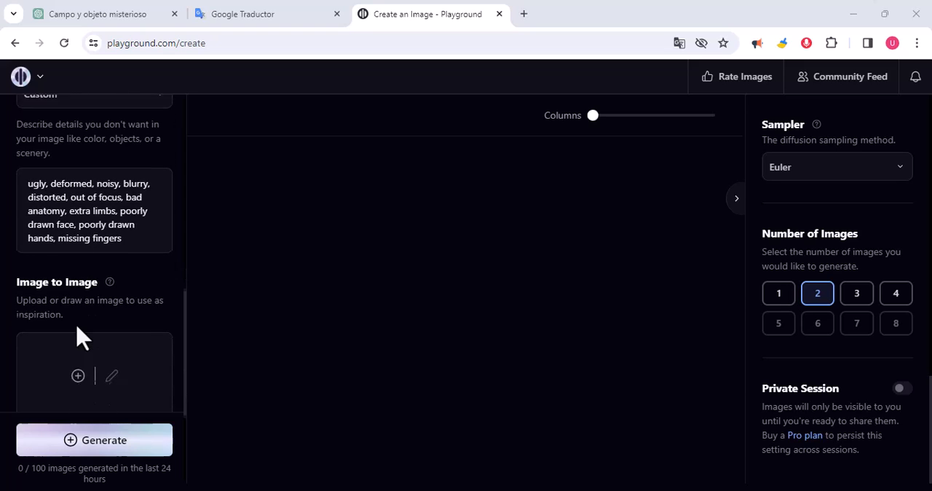
scroll(84, 341, "up", 1)
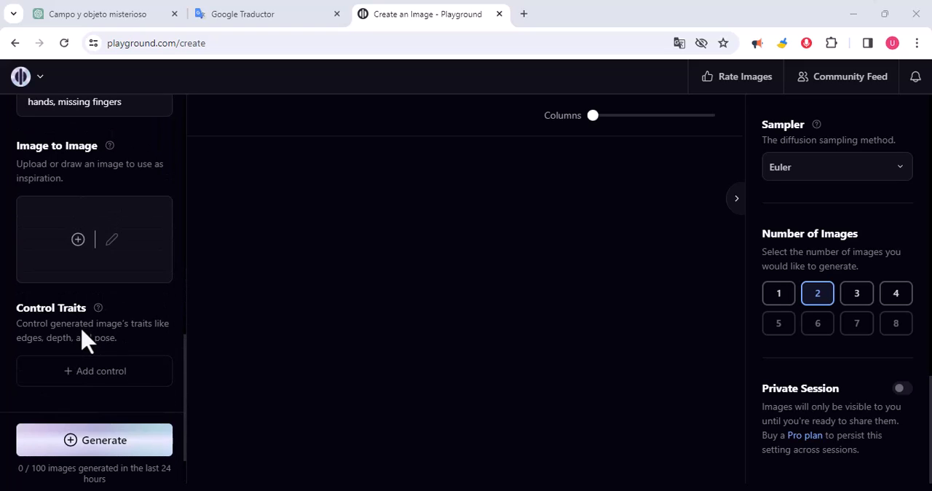
scroll(100, 289, "up", 4)
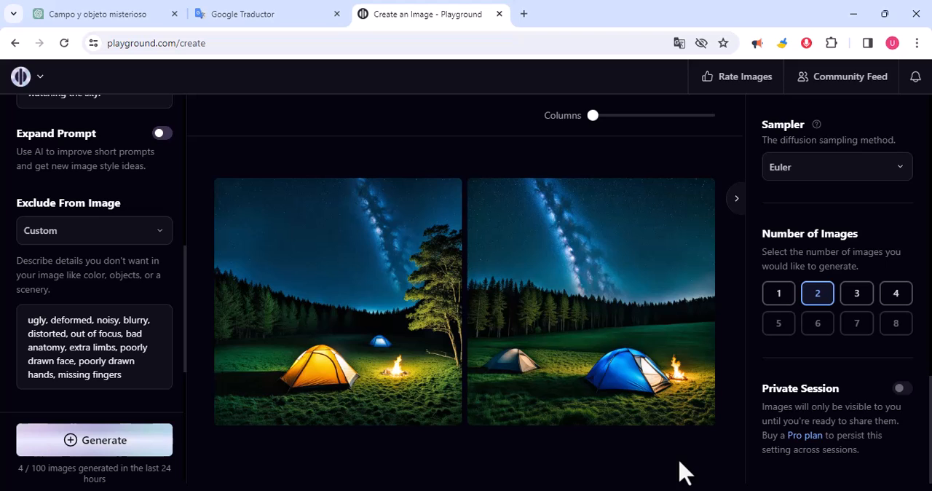
Step: Inspect both generated night-camp images at enlarged size, one after the other
mouse_move(359, 313)
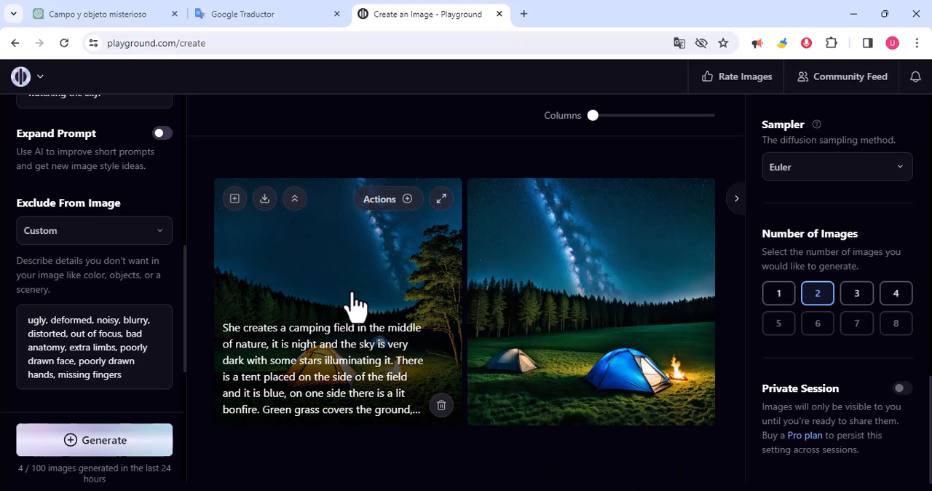
left_click(355, 304)
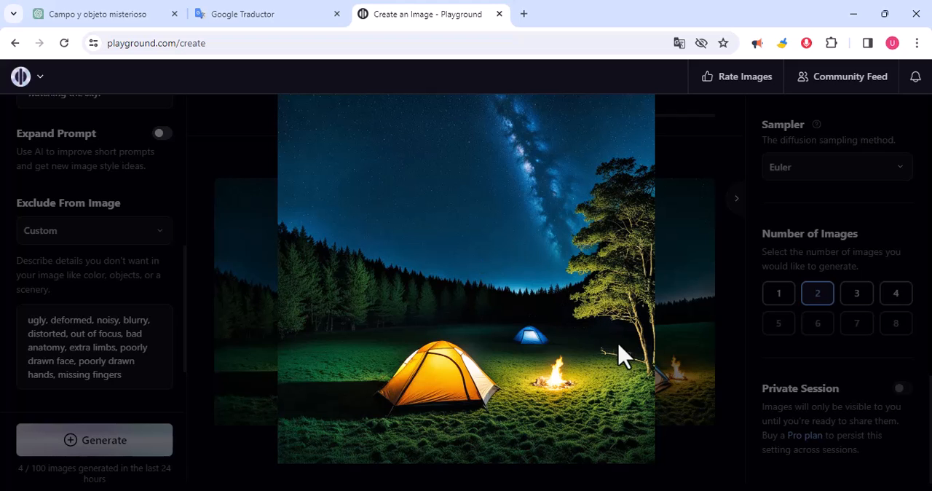
left_click(743, 327)
left_click(607, 292)
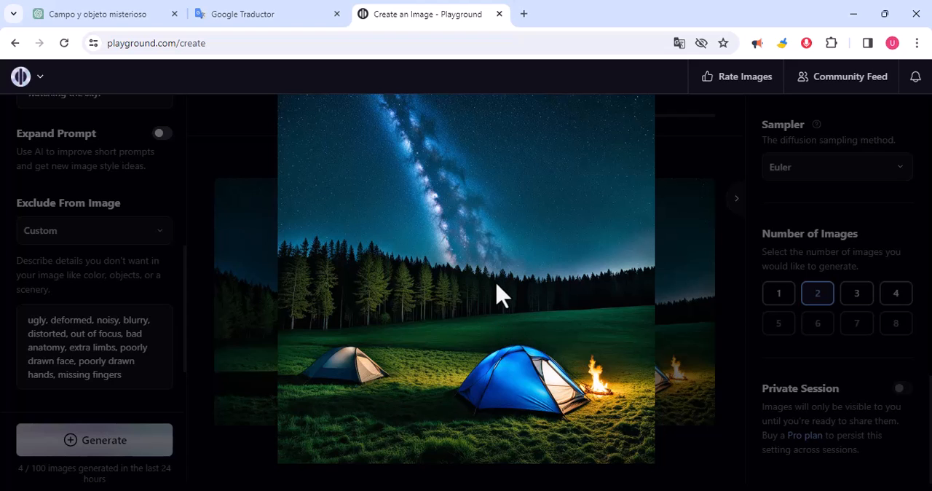
left_click(742, 327)
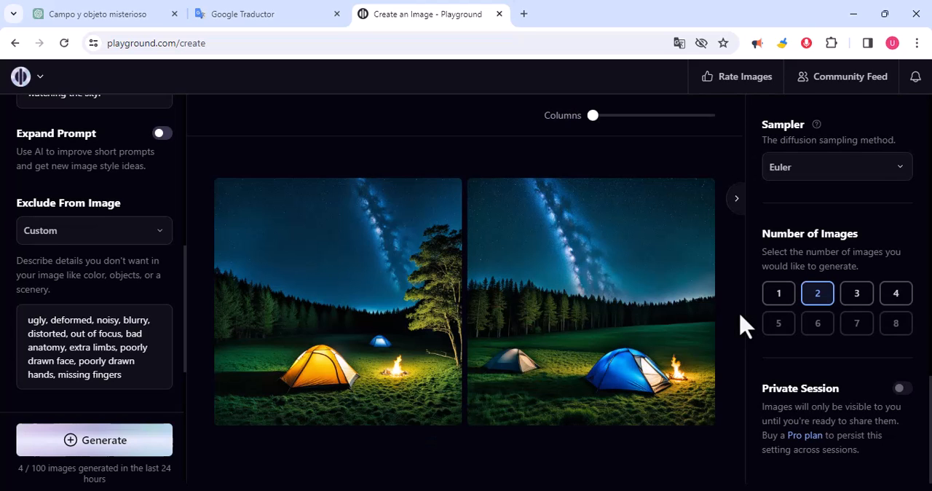
Step: Use the generated image with the large blue tent as the Image to Image reference and check it in the generation settings
mouse_move(624, 306)
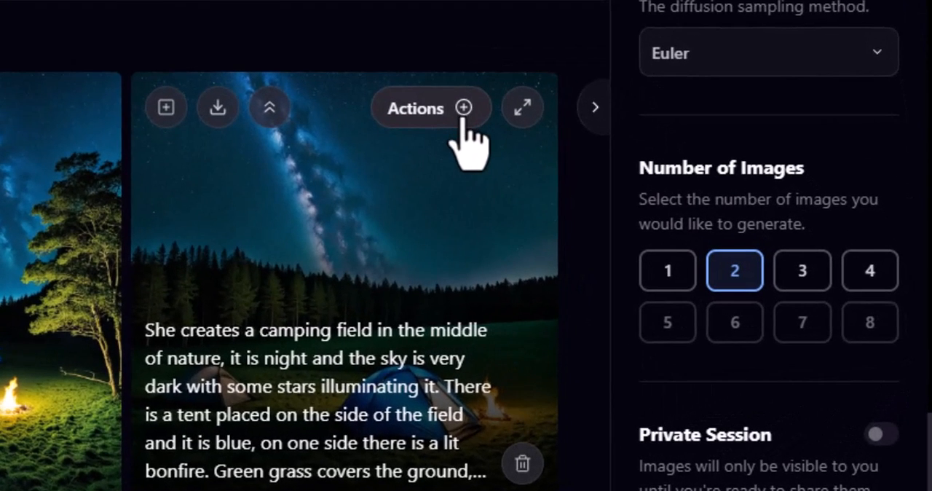
left_click(461, 118)
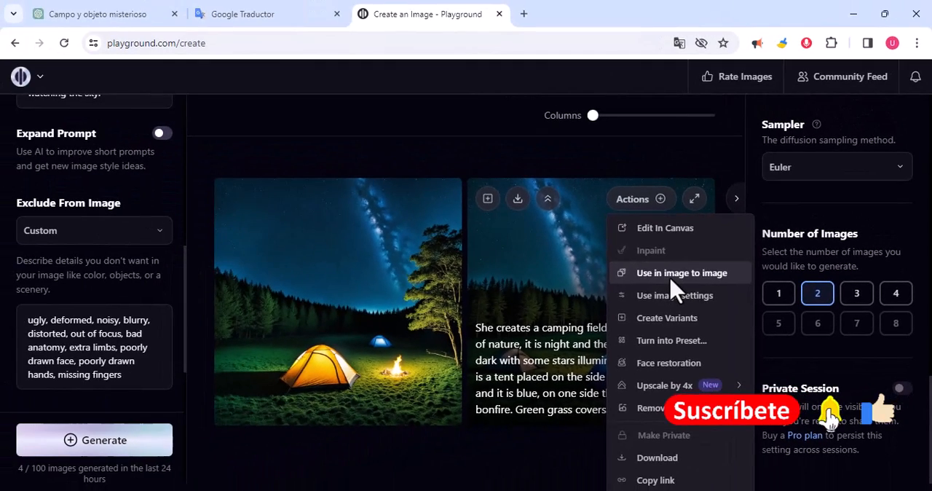
left_click(671, 279)
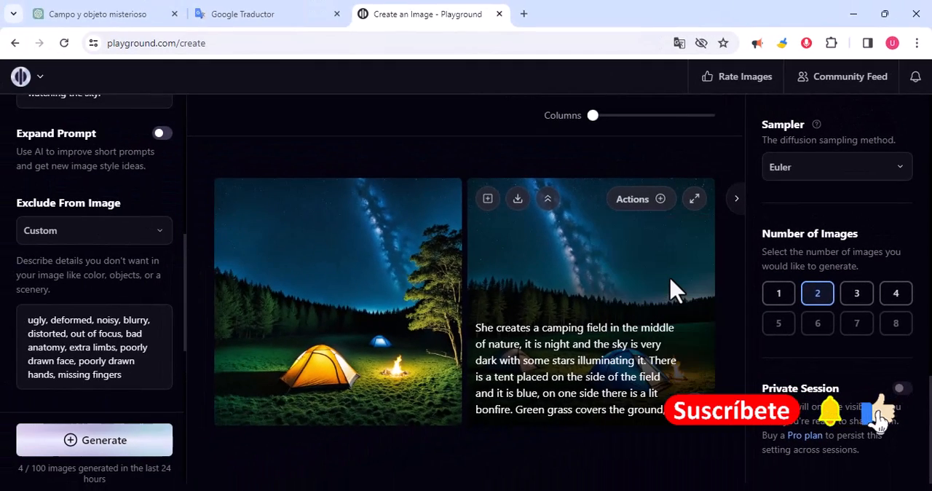
scroll(134, 284, "down", 2)
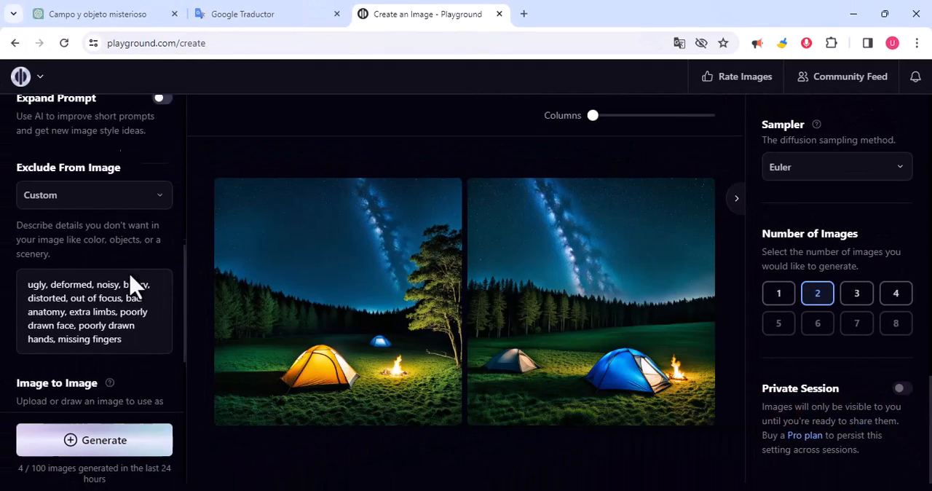
scroll(131, 277, "down", 2)
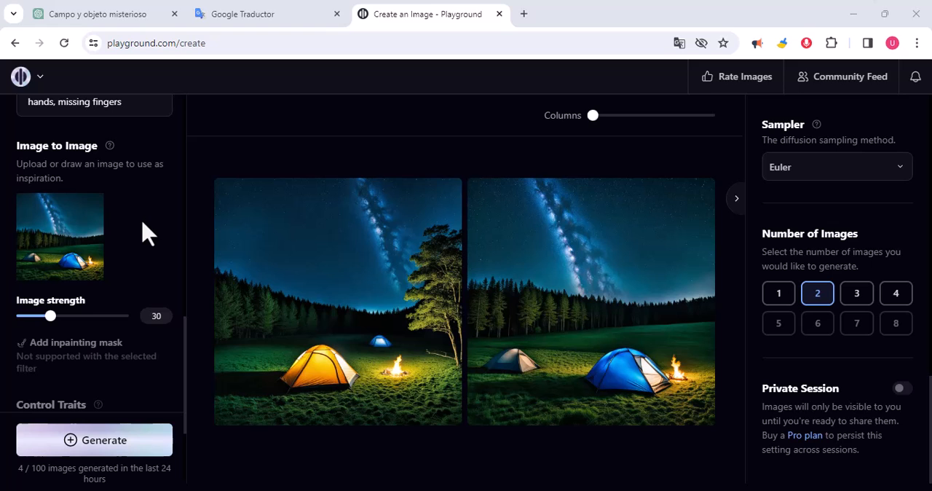
scroll(109, 244, "up", 1)
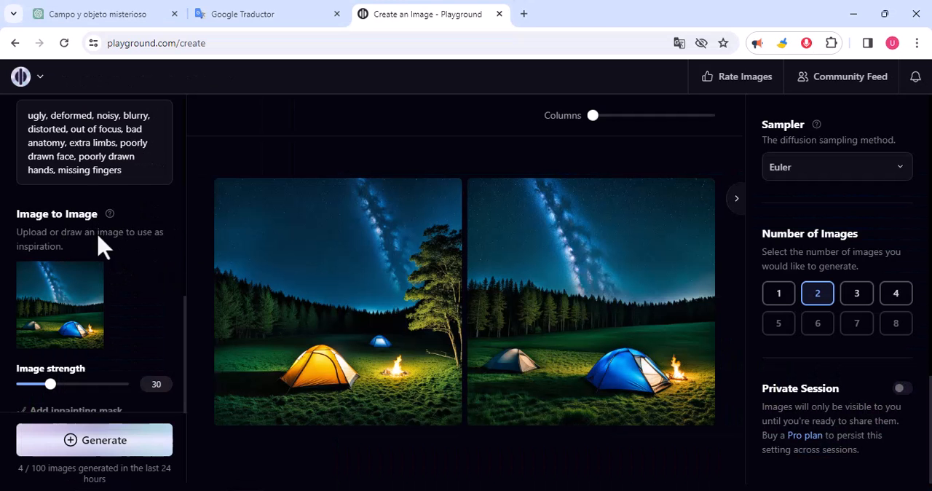
Step: Review the scene prompts in ChatGPT and add "una mujer esta observando las estrellas con su telescopio" between the two Spanish texts in Google Traductor
left_click(118, 16)
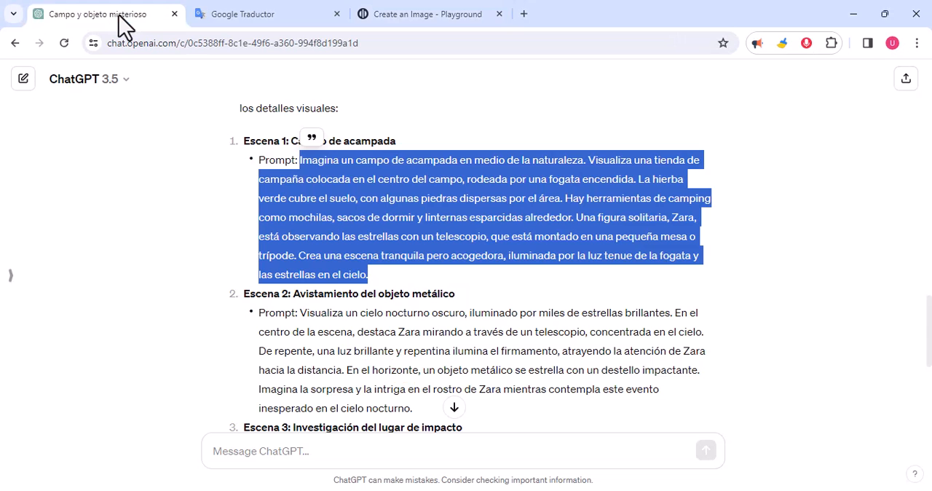
scroll(396, 334, "down", 2)
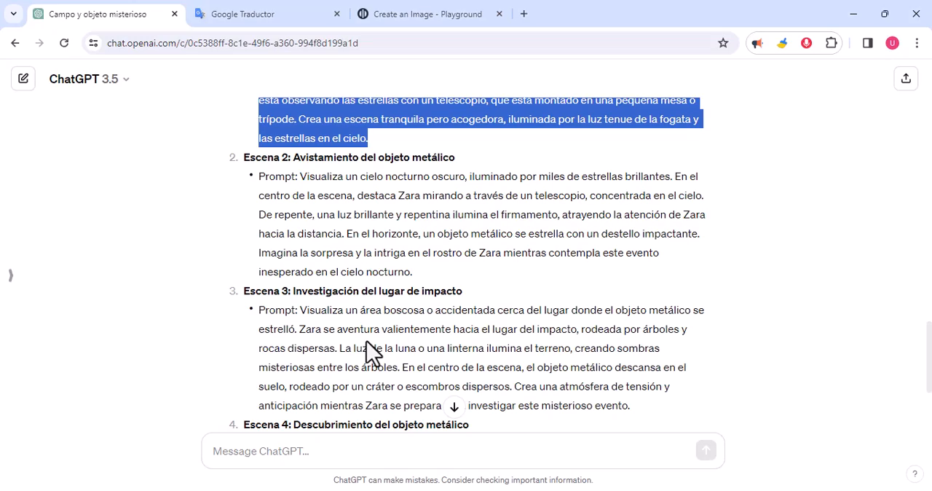
left_click(277, 16)
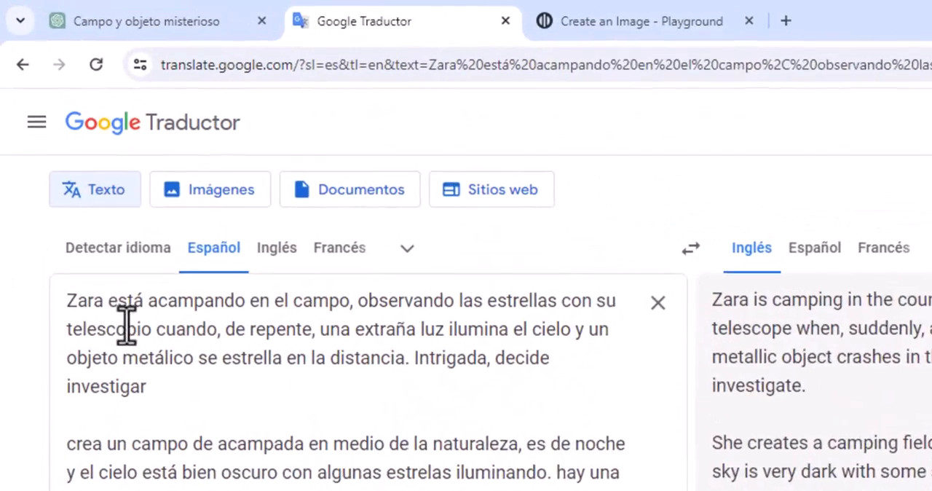
left_click_drag(93, 307, 326, 300)
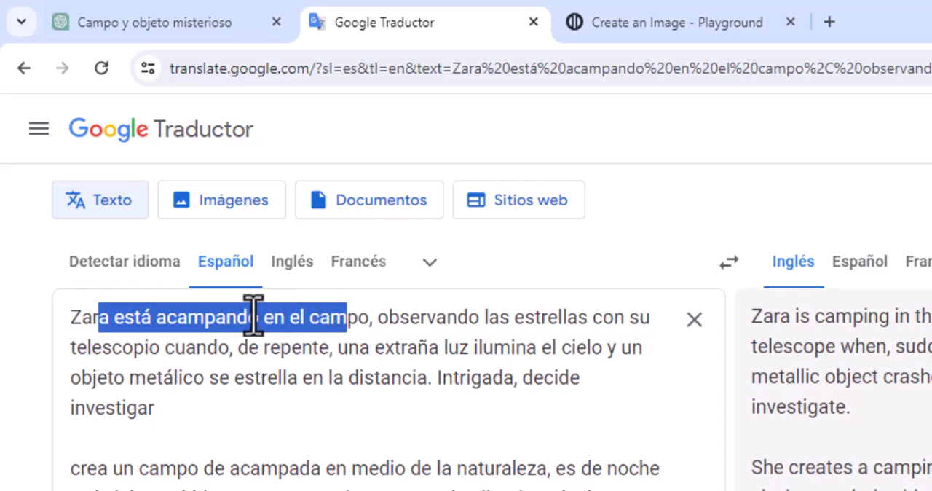
left_click_drag(373, 319, 167, 343)
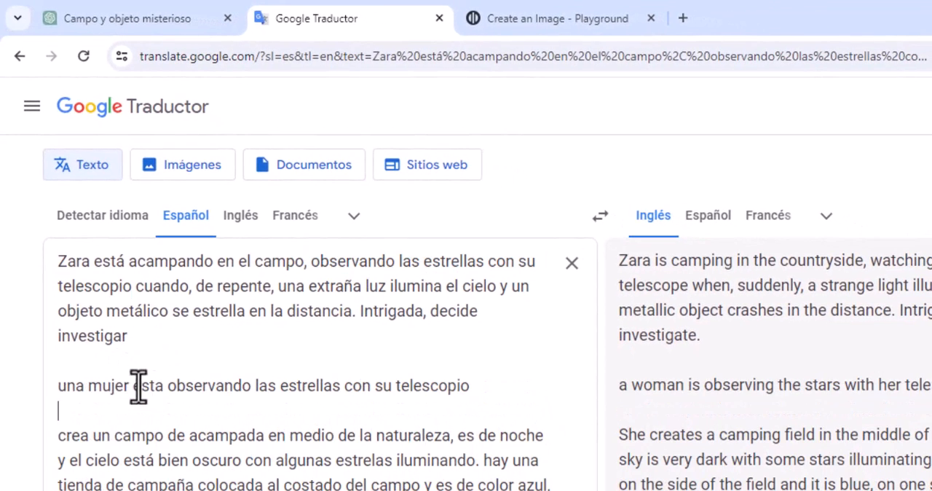
left_click_drag(59, 388, 469, 391)
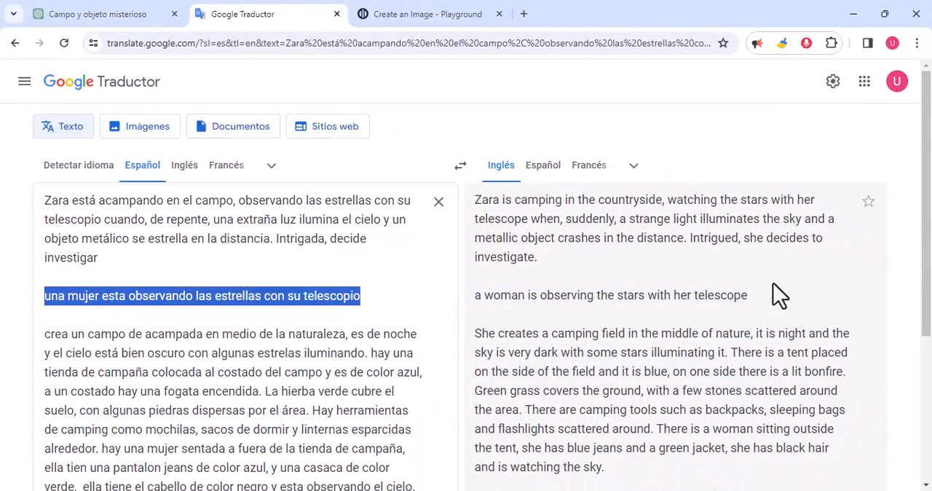
Step: Replace Playground's whole prompt with the copied translation "a woman is observing the stars with her telescope" and generate the images
left_click_drag(745, 296, 473, 298)
key("ctrl+c")
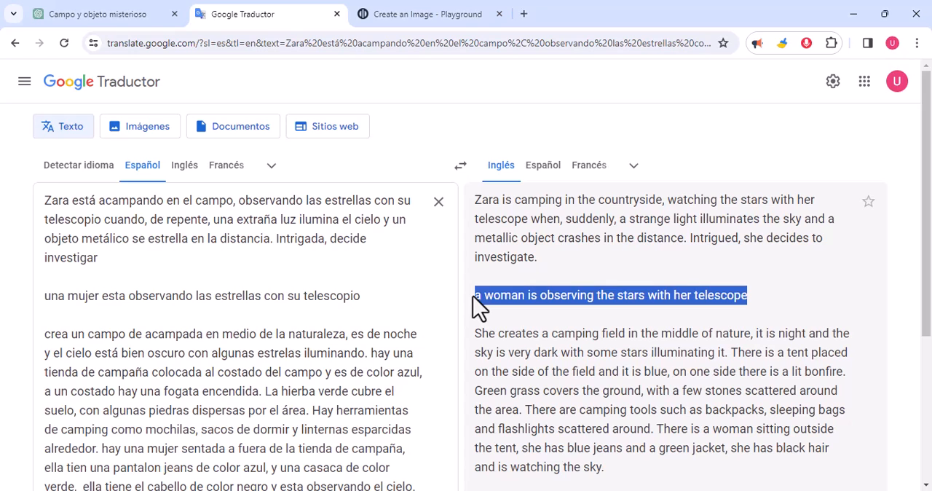
left_click(414, 15)
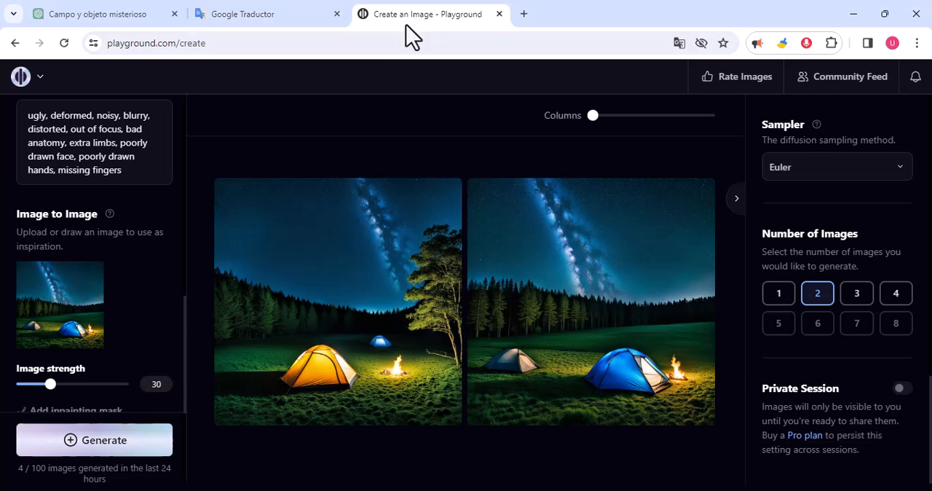
mouse_move(575, 353)
scroll(108, 284, "up", 4)
scroll(109, 278, "up", 2)
left_click_drag(125, 239, 7, 102)
scroll(74, 159, "up", 4)
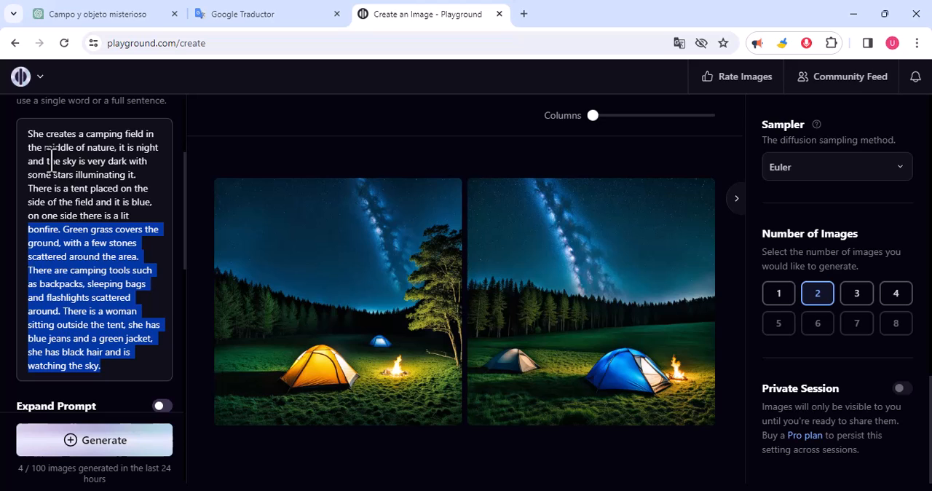
left_click(29, 136, "shift")
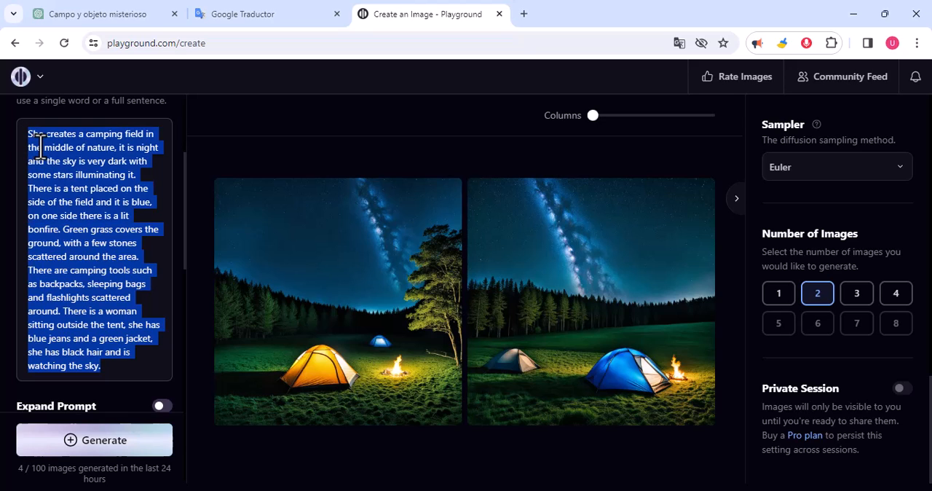
key("ctrl+v")
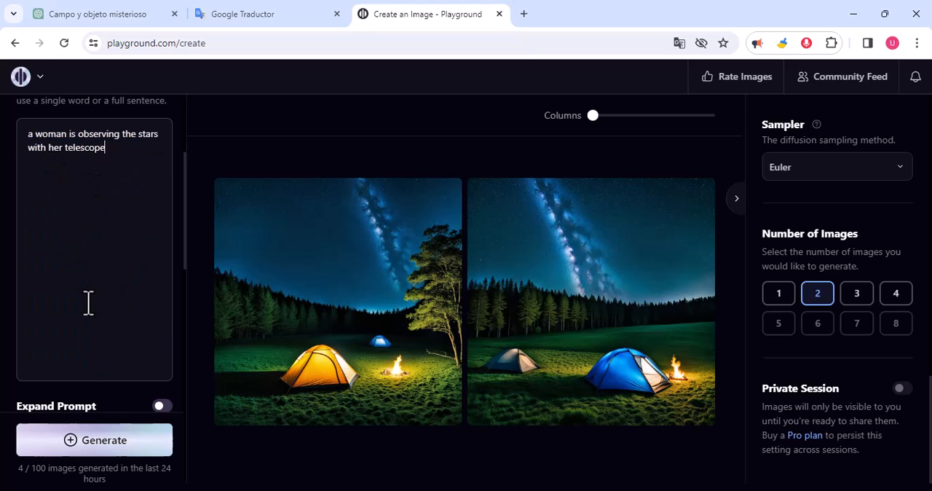
scroll(91, 328, "down", 1)
left_click(115, 446)
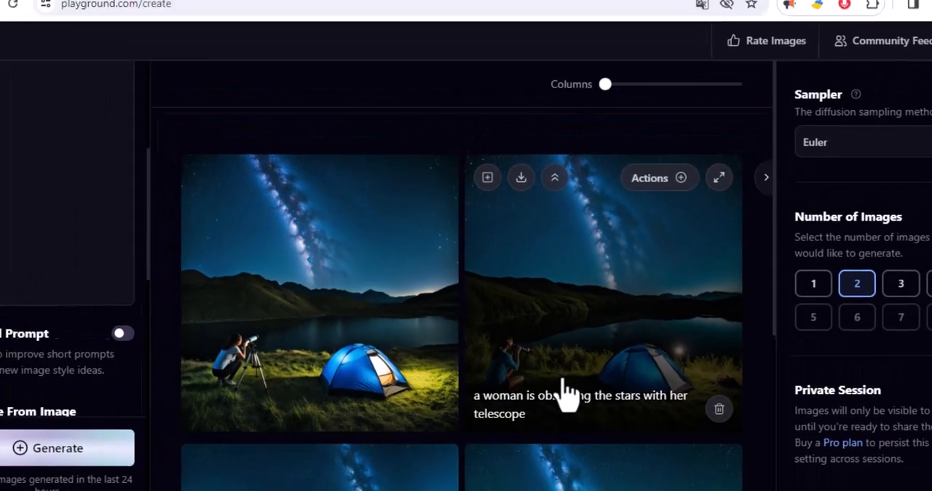
Step: Review the generated scene images in Playground, from the UFO and comet scenes to the woman with the telescope
scroll(120, 354, "down", 3)
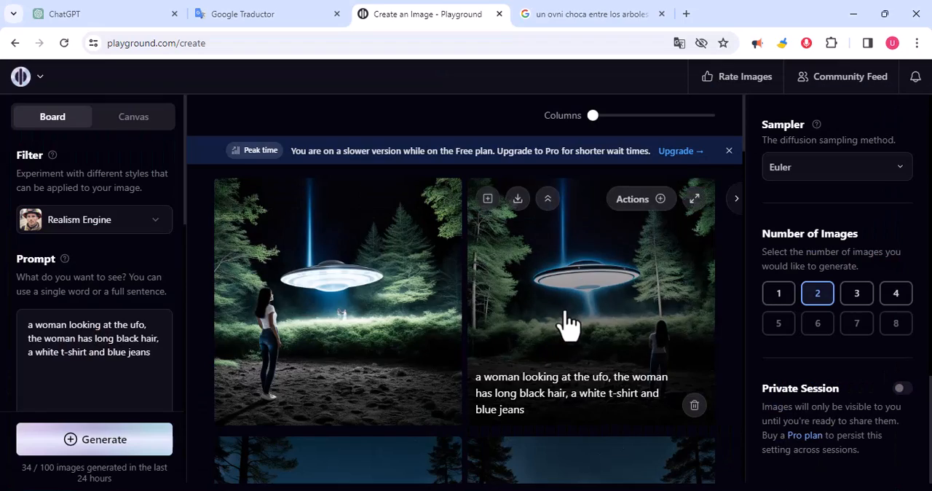
scroll(568, 324, "down", 10)
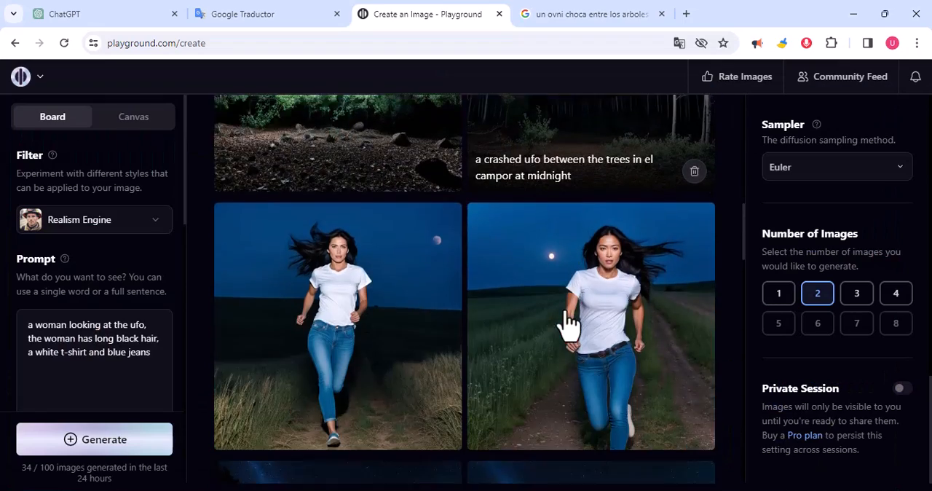
scroll(568, 324, "down", 10)
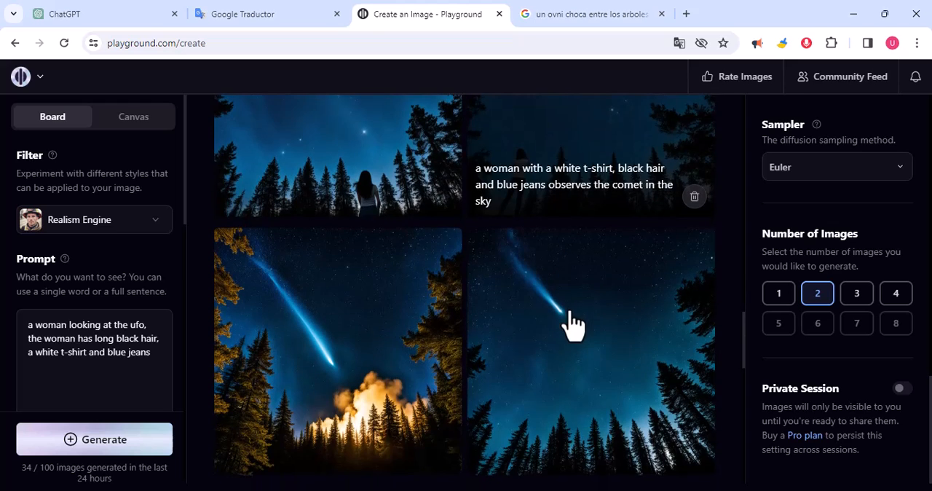
scroll(571, 324, "down", 2)
scroll(590, 357, "down", 5)
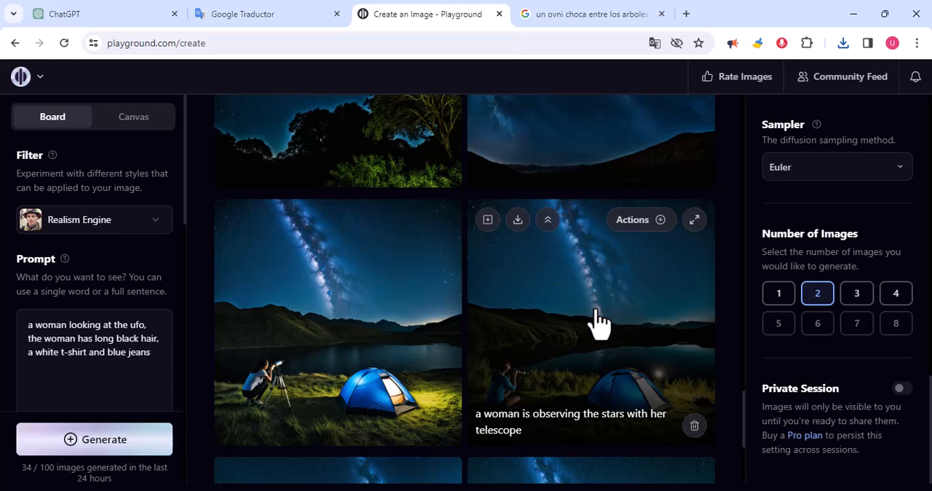
scroll(597, 324, "down", 2)
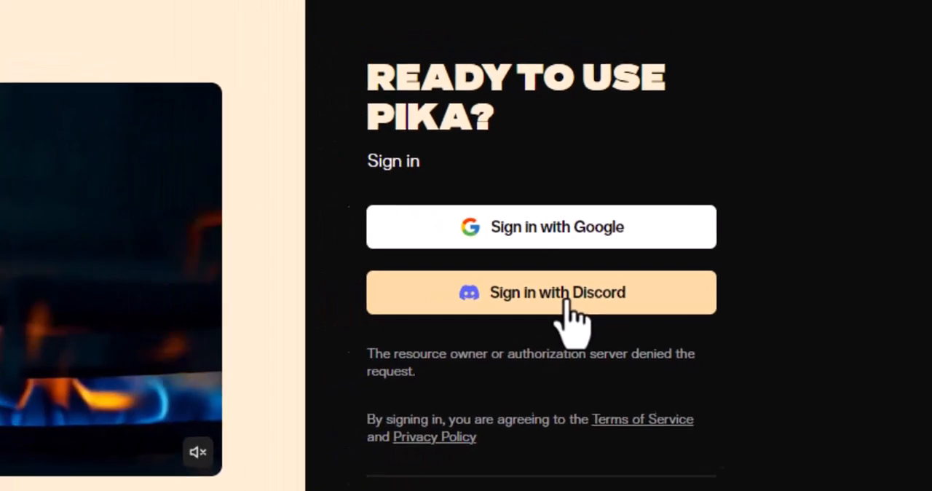
Step: Sign in to Pika with the Discord account, authorize its access, and check the available credits in the account menu
left_click(570, 300)
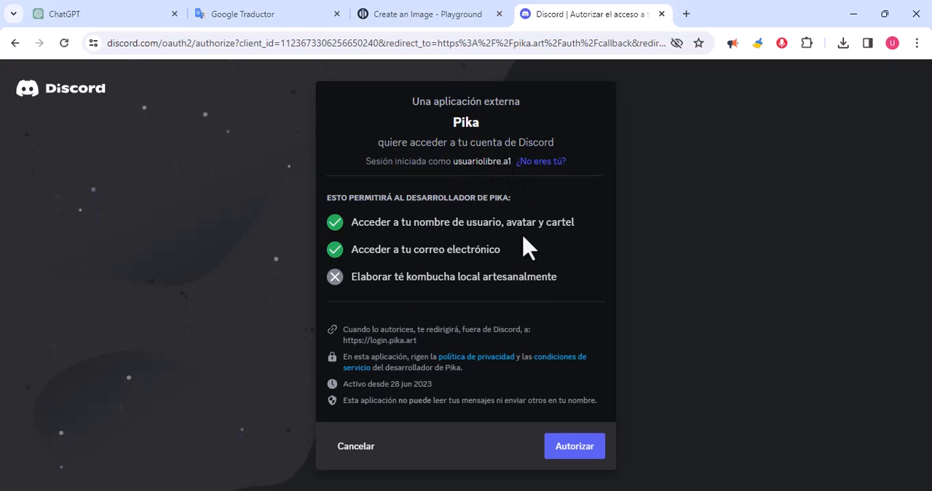
left_click(574, 452)
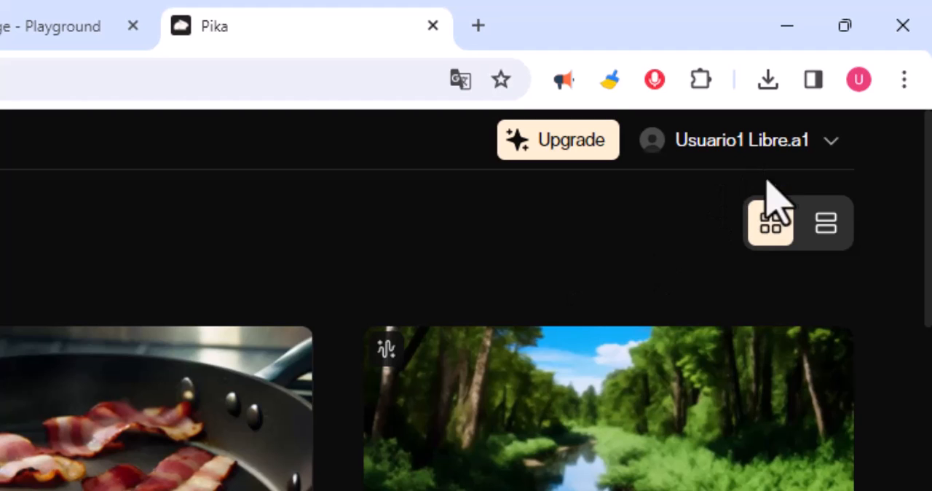
left_click(831, 142)
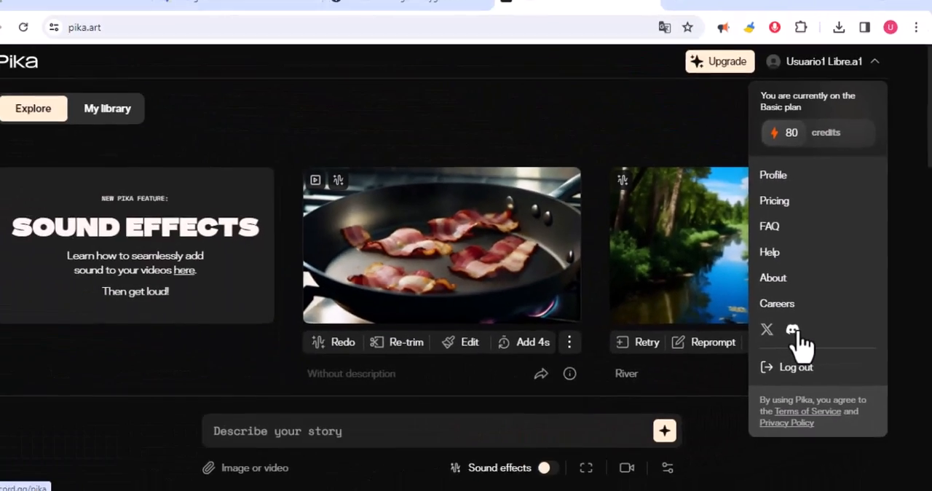
left_click(685, 292)
left_click(471, 342)
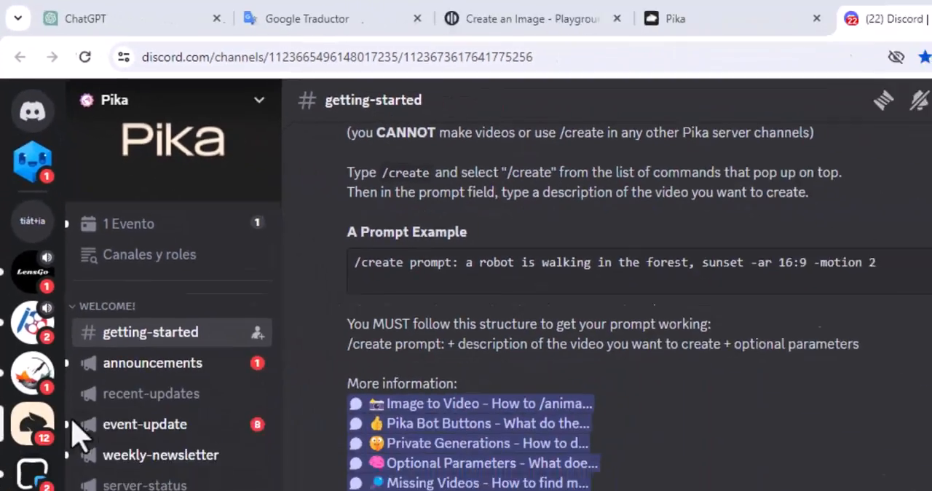
Step: Open a channel with Pika bot posts on the Pika Discord server and start a direct message with the bot
scroll(115, 310, "down", 1)
scroll(116, 318, "down", 8)
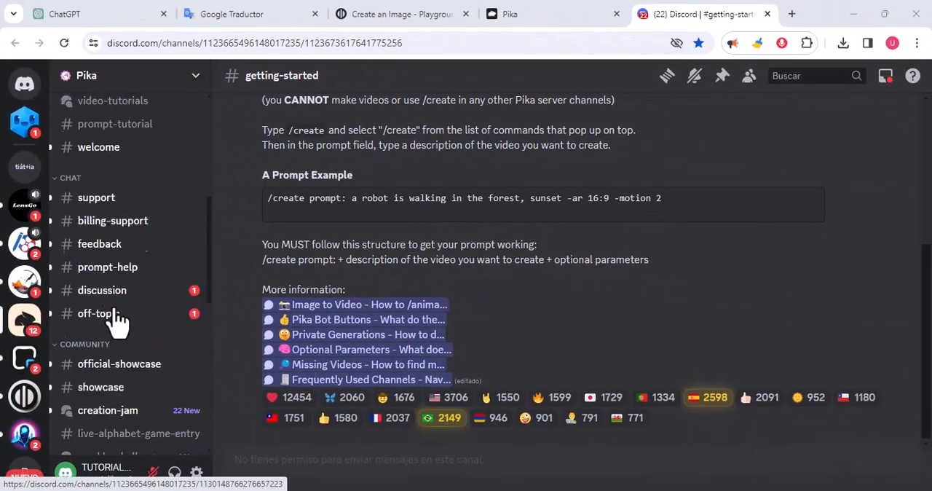
left_click(114, 255)
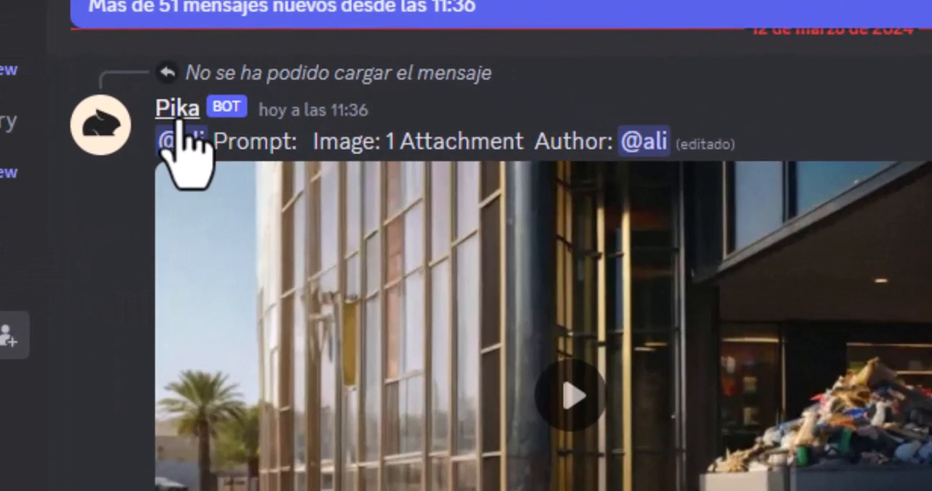
right_click(178, 132)
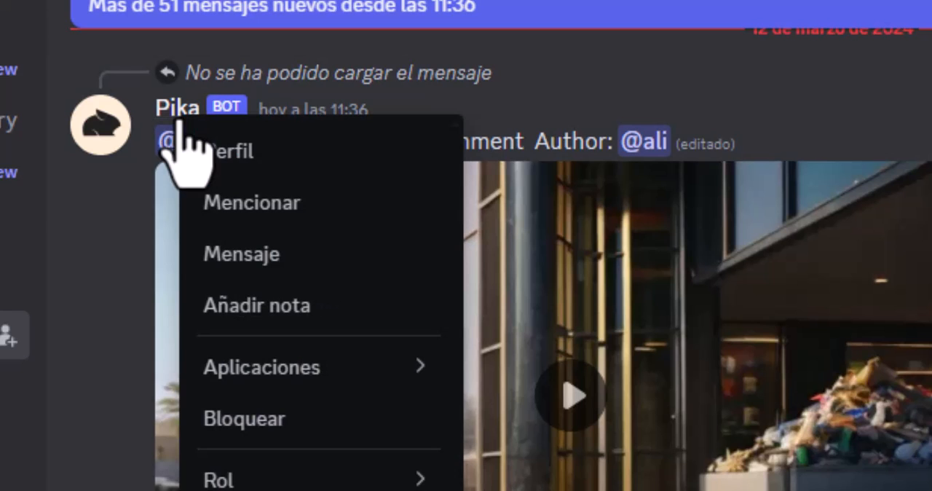
left_click(240, 254)
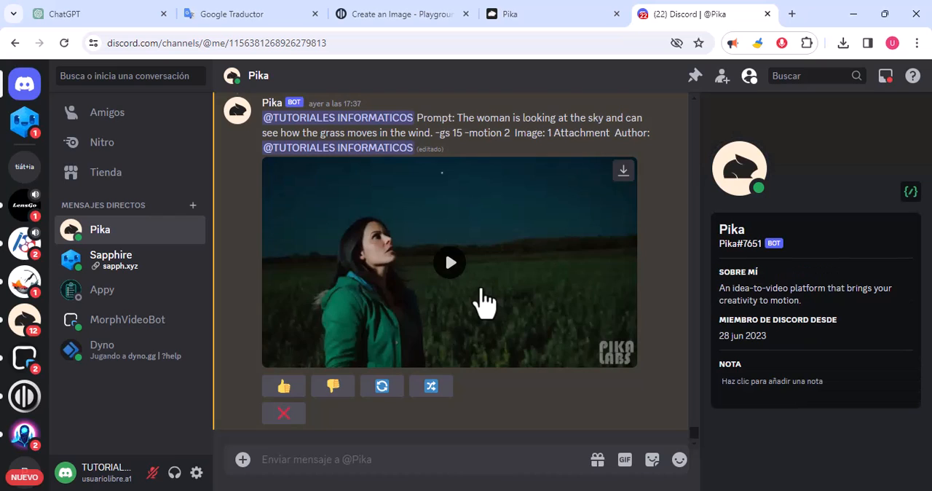
Step: Start Pika's /animate command in the bot's direct message and attach the campsite image e1
scroll(482, 287, "up", 2)
scroll(486, 299, "down", 1)
scroll(486, 298, "up", 3)
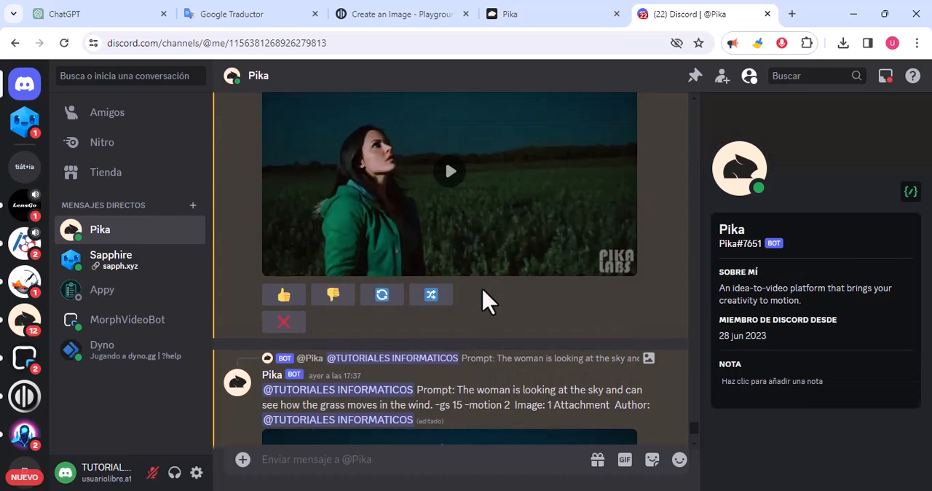
scroll(487, 300, "down", 3)
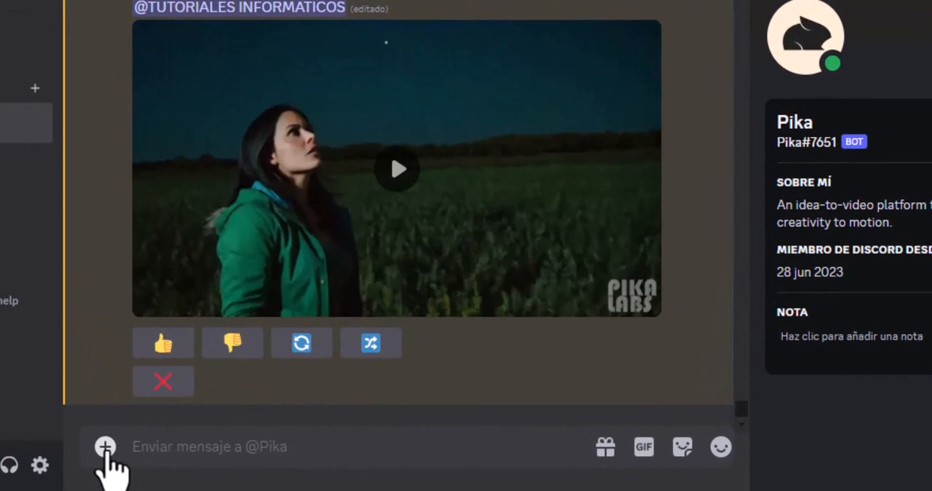
left_click(105, 447)
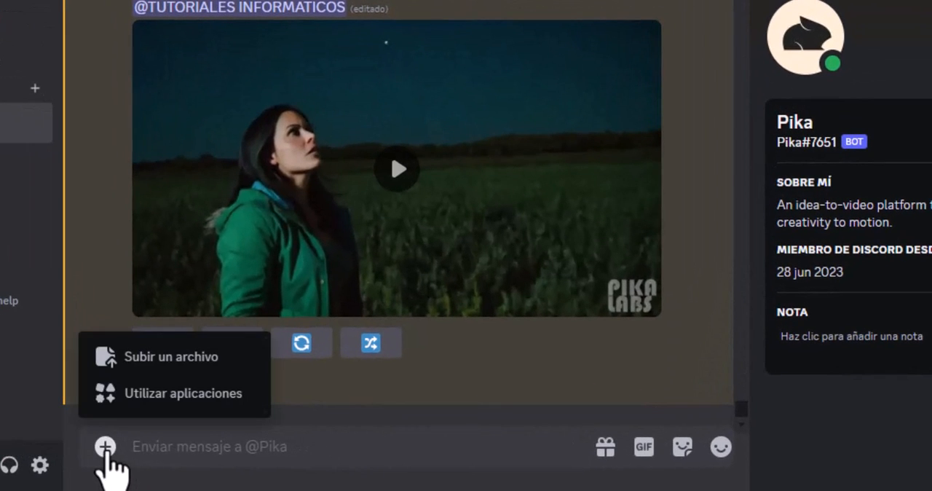
left_click(185, 421)
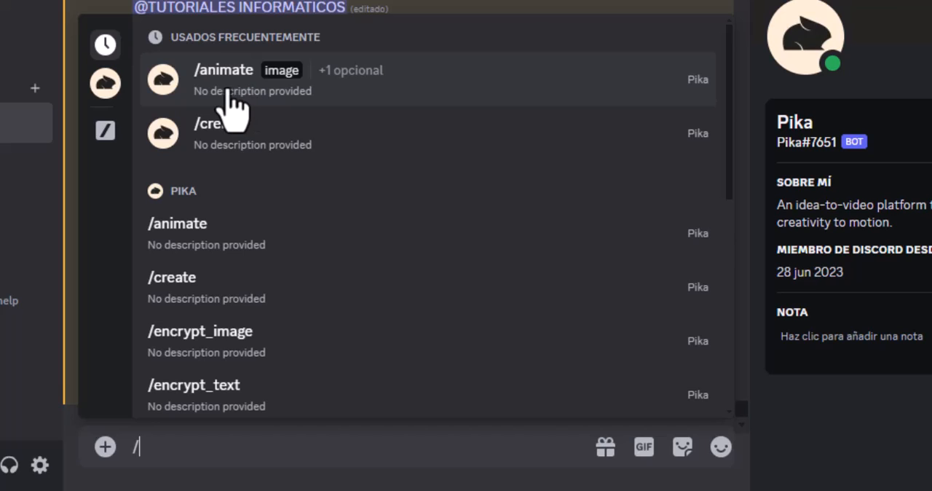
left_click(228, 91)
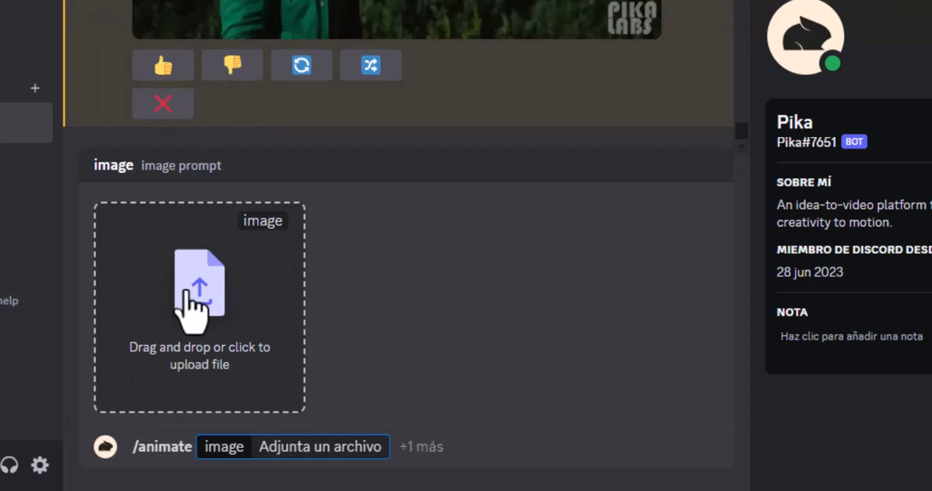
left_click(218, 328)
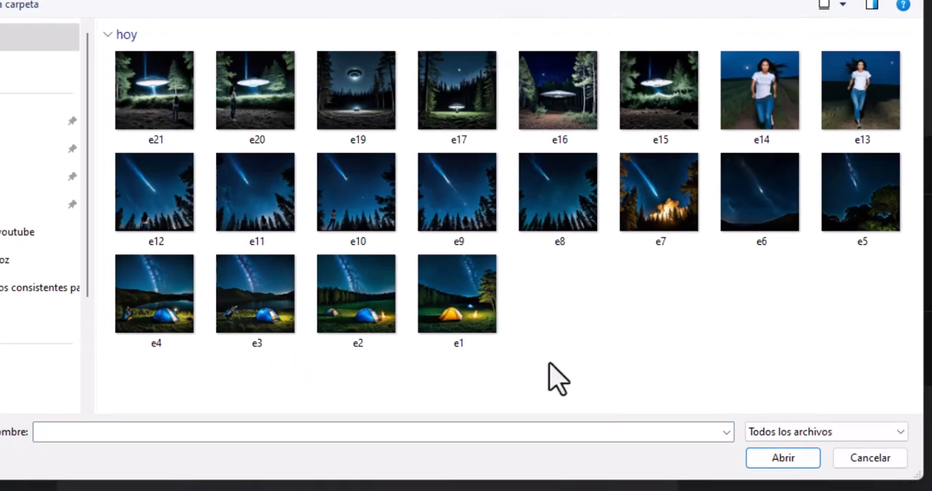
left_click(470, 298)
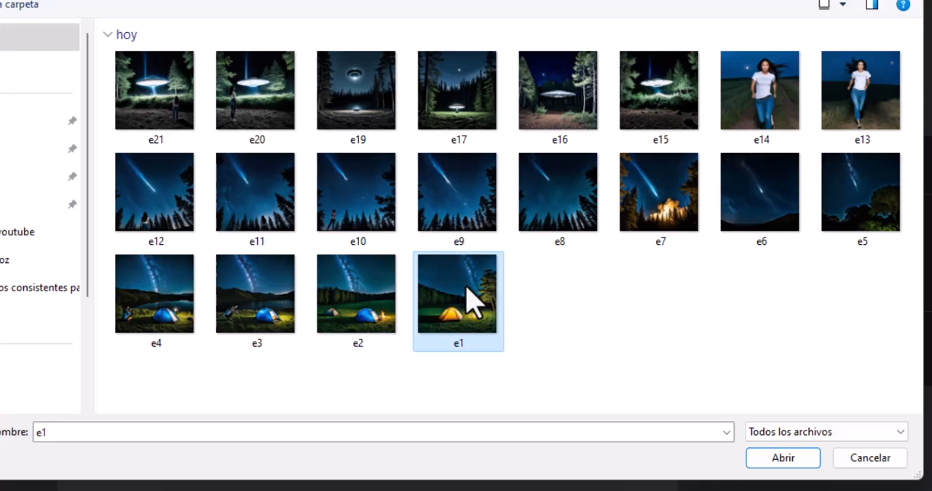
left_click(785, 459)
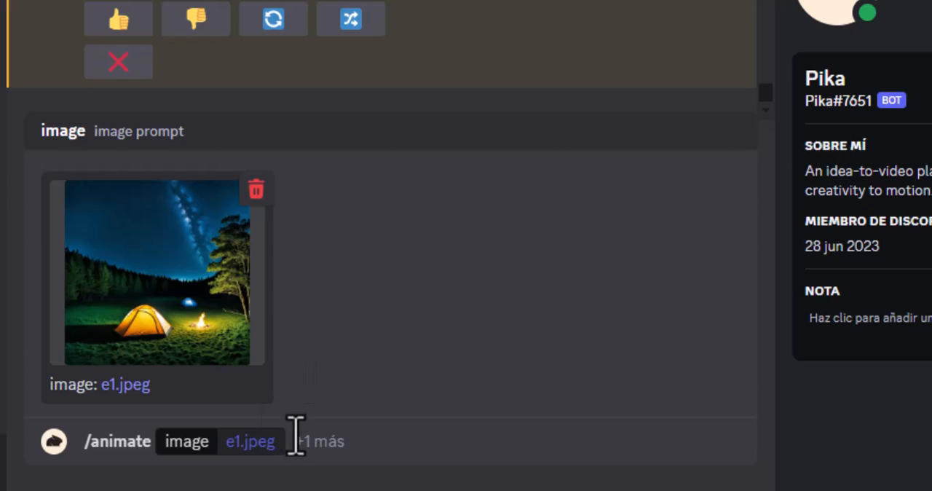
Step: Add the prompt "The wind makes the trees move and the fire decreases. -gs 20 -motion 3 -camera zoom out" and send the animation command
left_click(291, 446)
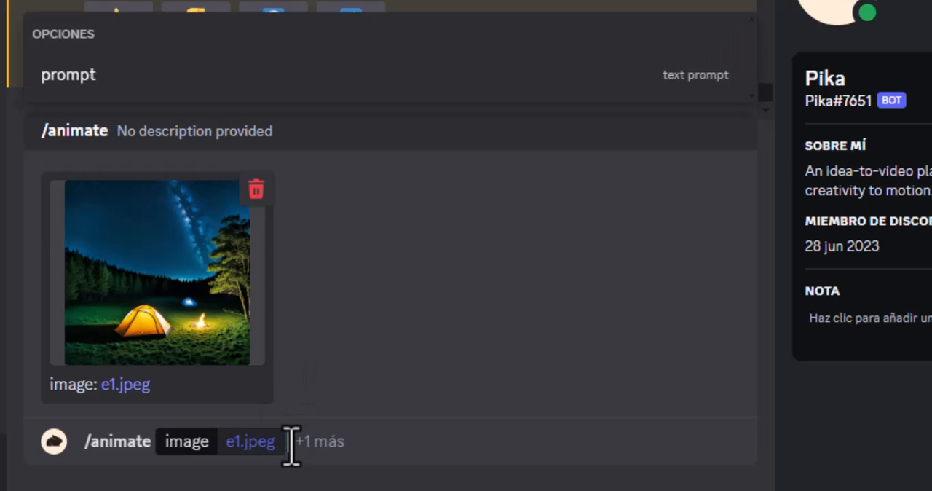
left_click(73, 75)
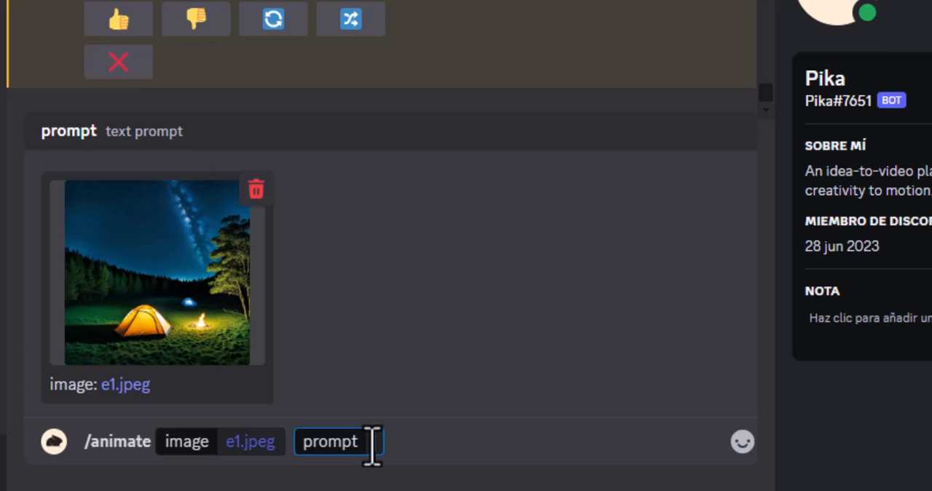
type("The wind makes the trees move and the fire decreases.")
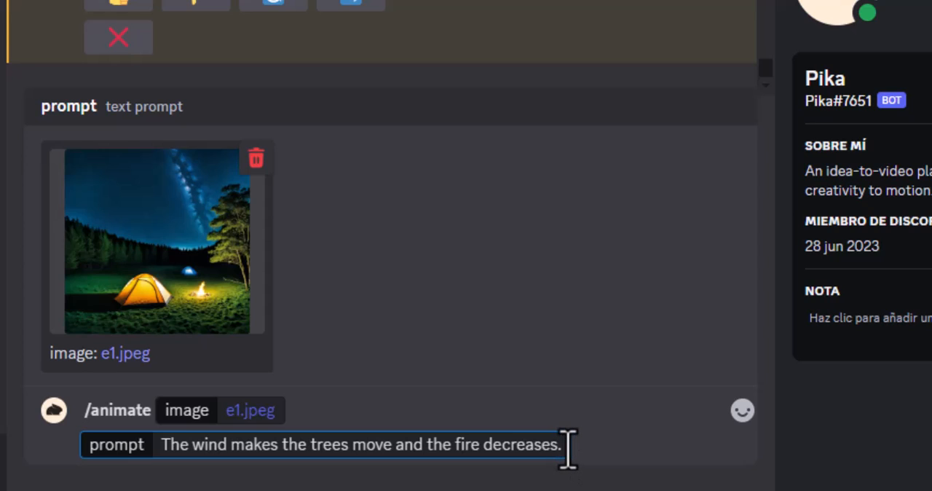
type("-gs 20 -motion 3 -camera zoom out")
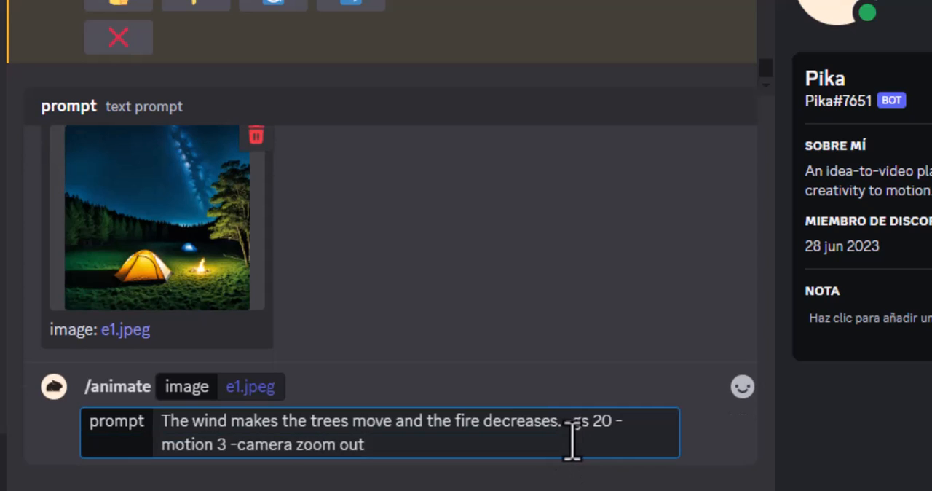
left_click_drag(565, 422, 589, 422)
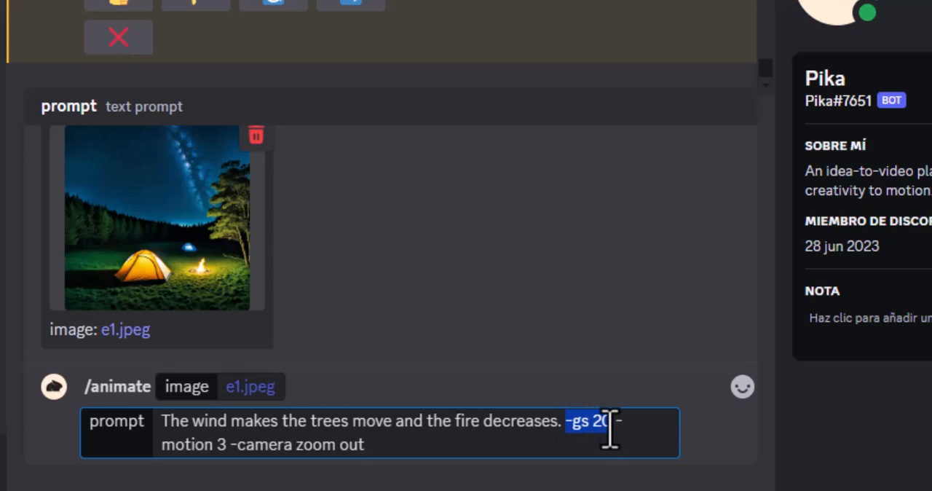
left_click_drag(556, 422, 182, 421)
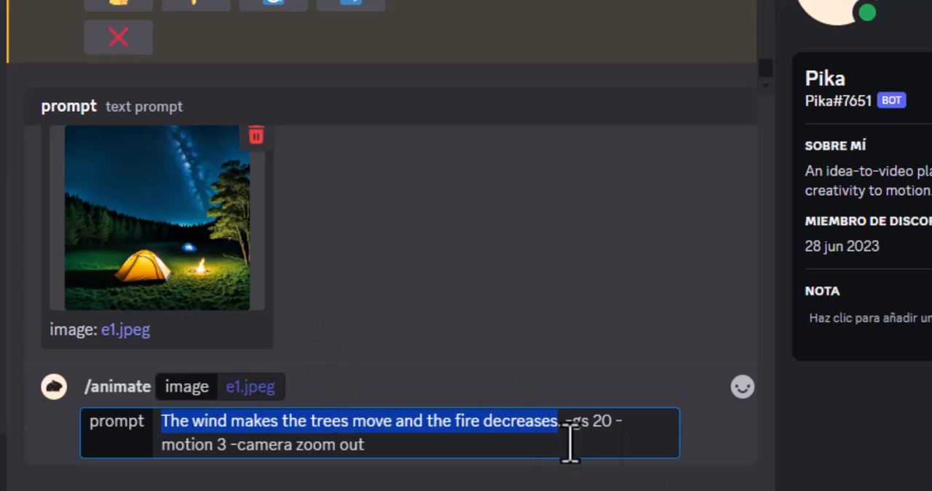
left_click_drag(226, 444, 154, 445)
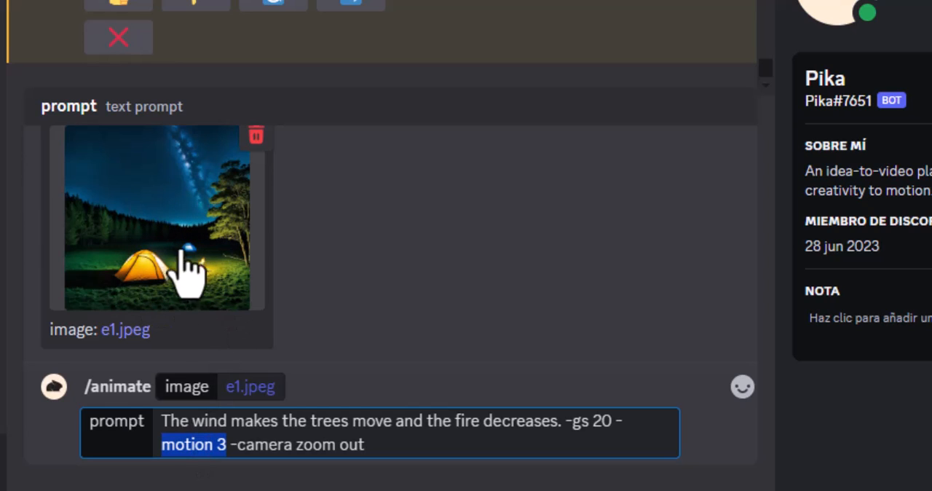
left_click_drag(366, 445, 229, 445)
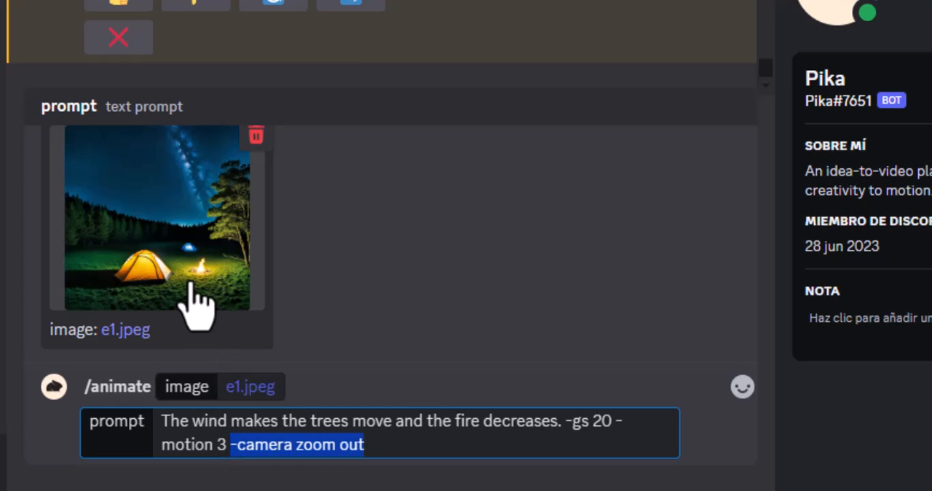
left_click_drag(562, 421, 474, 441)
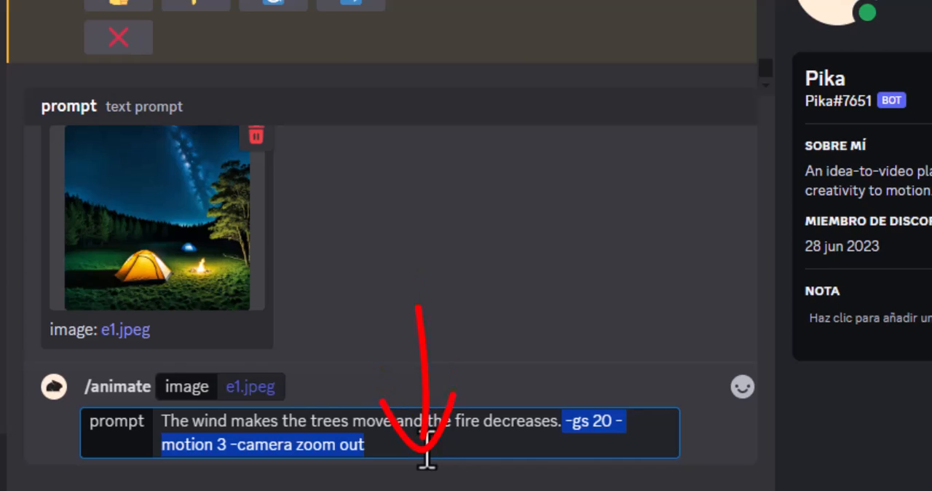
left_click(426, 457)
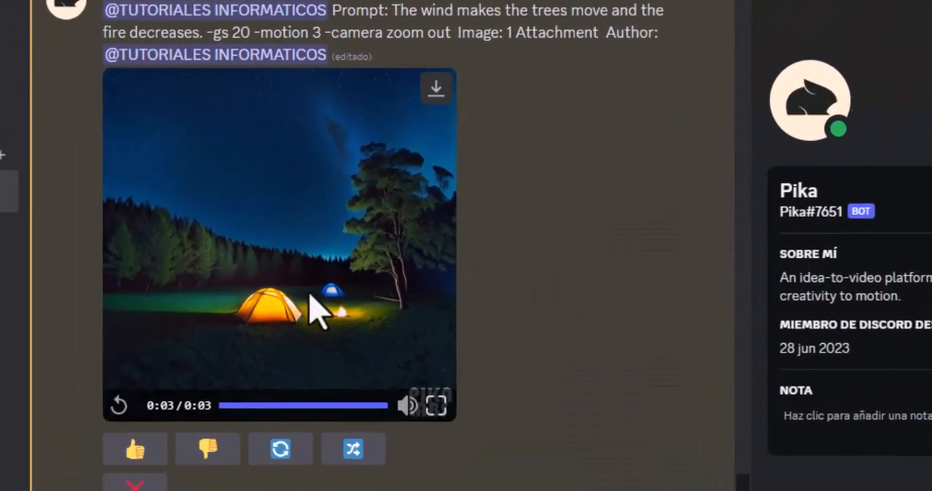
left_click(94, 411)
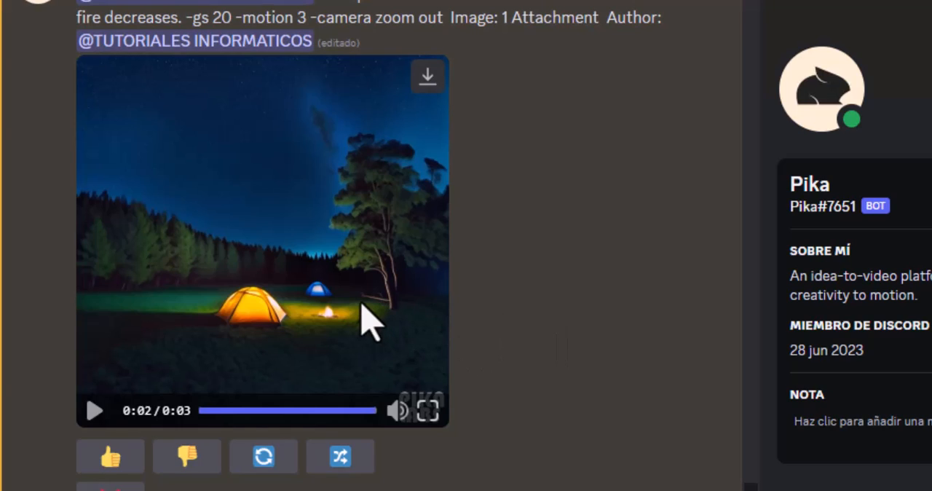
left_click(348, 467)
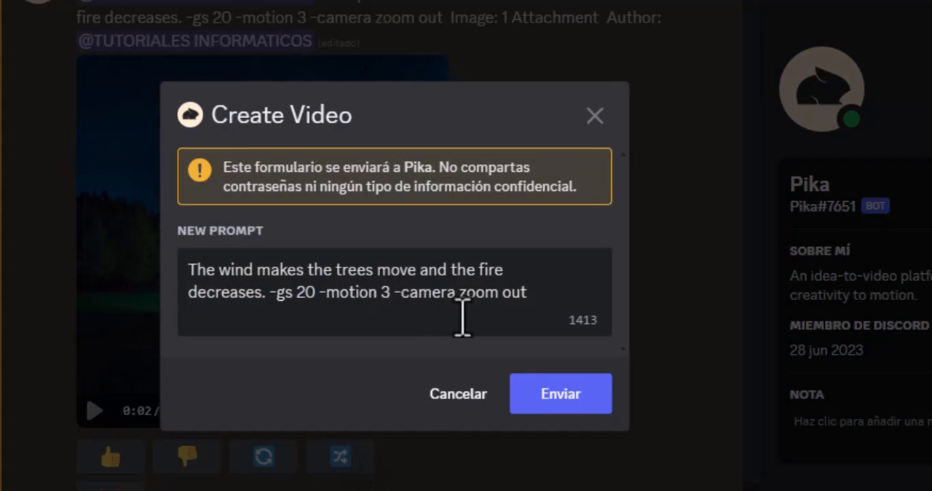
left_click_drag(524, 291, 223, 284)
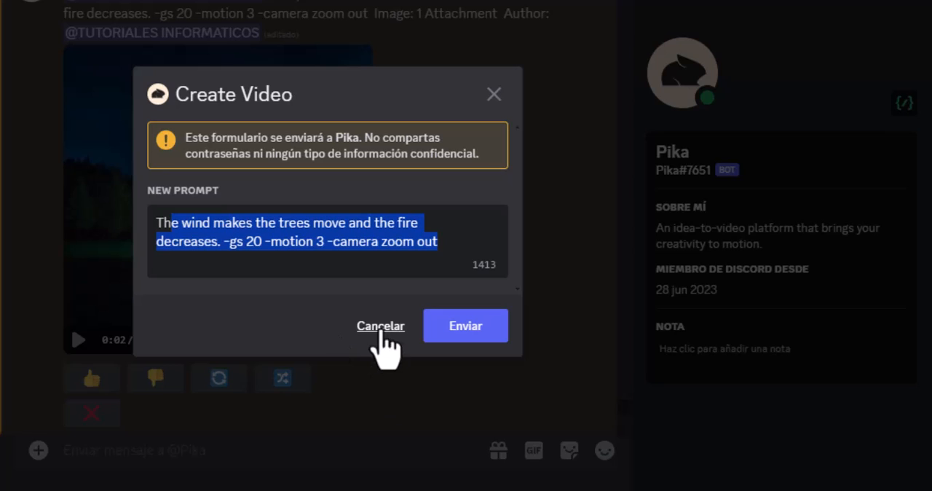
left_click(379, 328)
Step: Play the campsite video made with camera pan left and compare it with the zoom out version
scroll(461, 291, "down", 3)
scroll(461, 291, "down", 4)
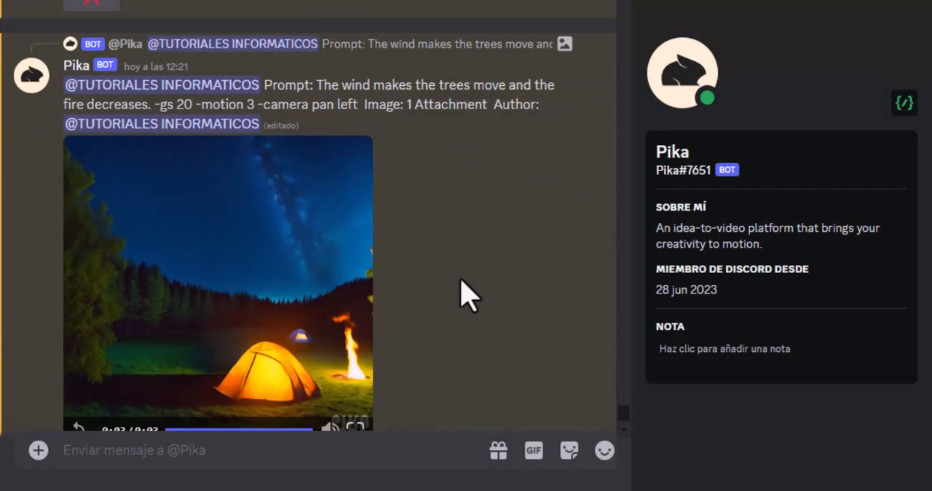
left_click(225, 299)
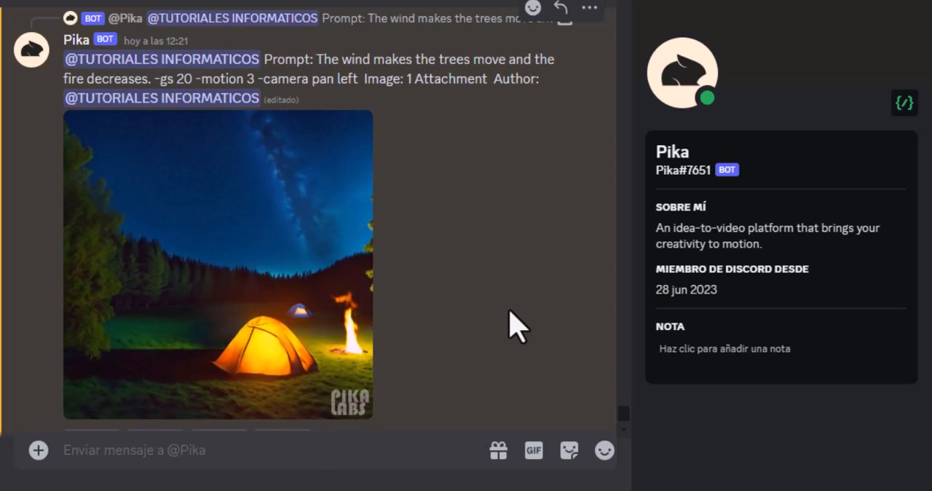
scroll(513, 328, "up", 6)
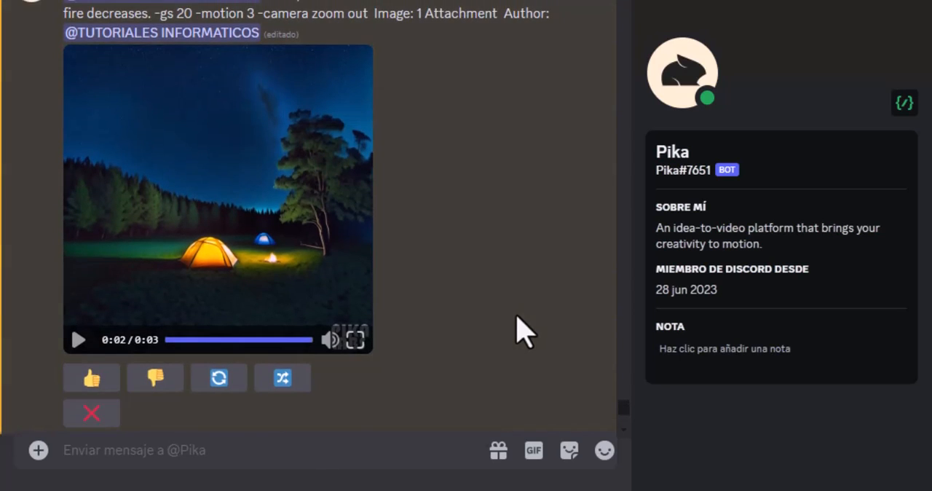
scroll(516, 315, "down", 1)
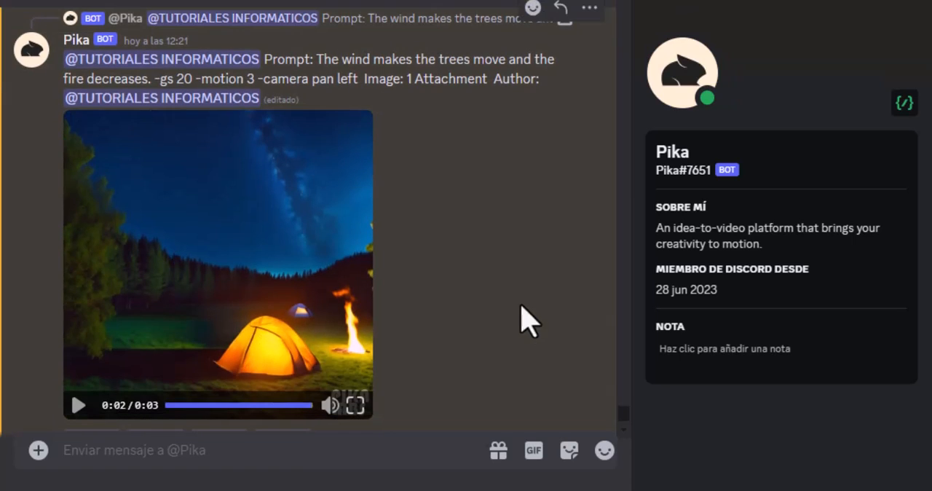
scroll(275, 318, "down", 1)
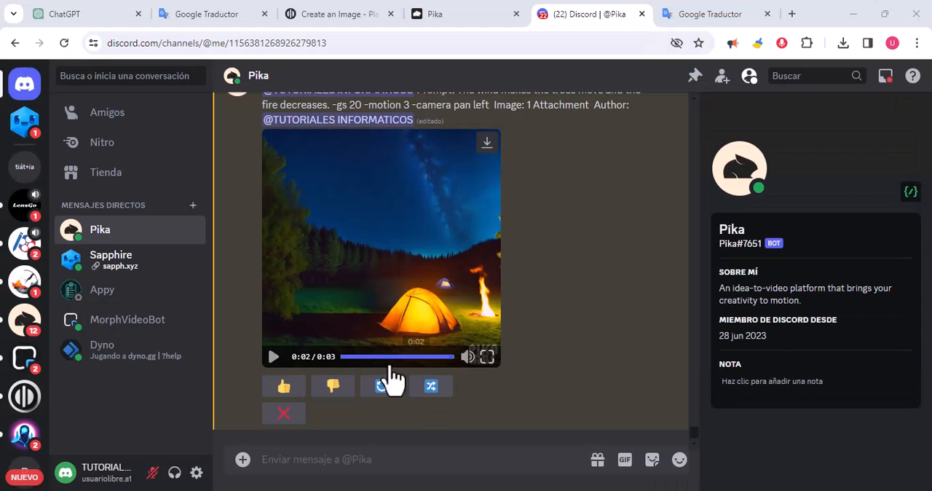
Step: Send an /animate command for image e4 with a prompt starting "The wind makes the tent move and the camera follows the sky"
left_click(243, 459)
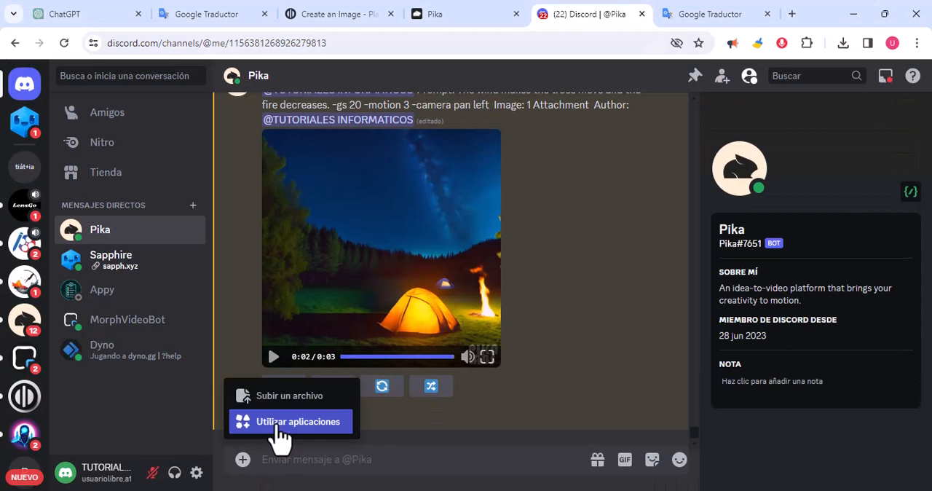
left_click(280, 421)
left_click(346, 302)
left_click(370, 416)
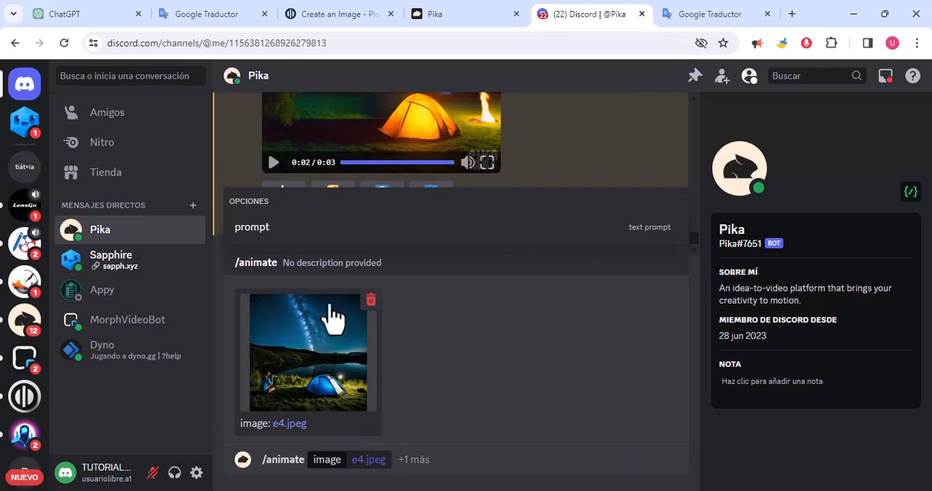
left_click(266, 243)
type("The wind makes the tent move and the camera follows the sky")
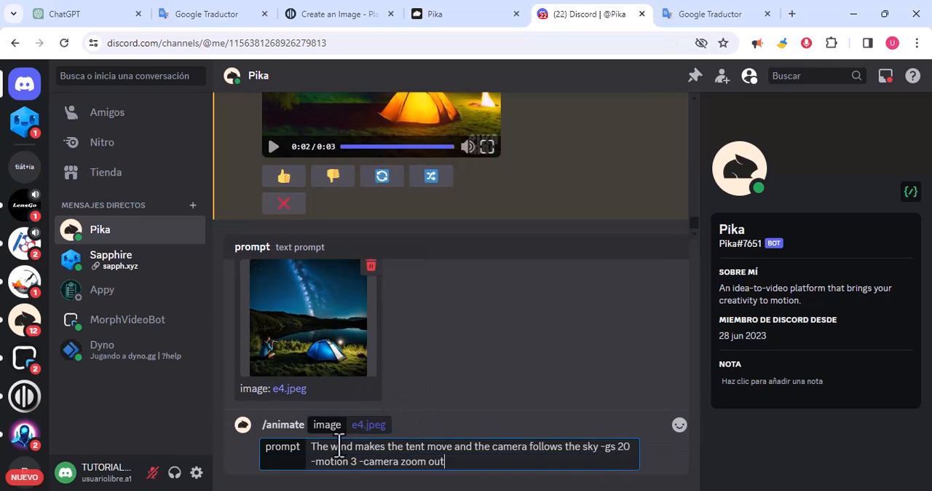
left_click_drag(445, 462, 311, 445)
key("Return")
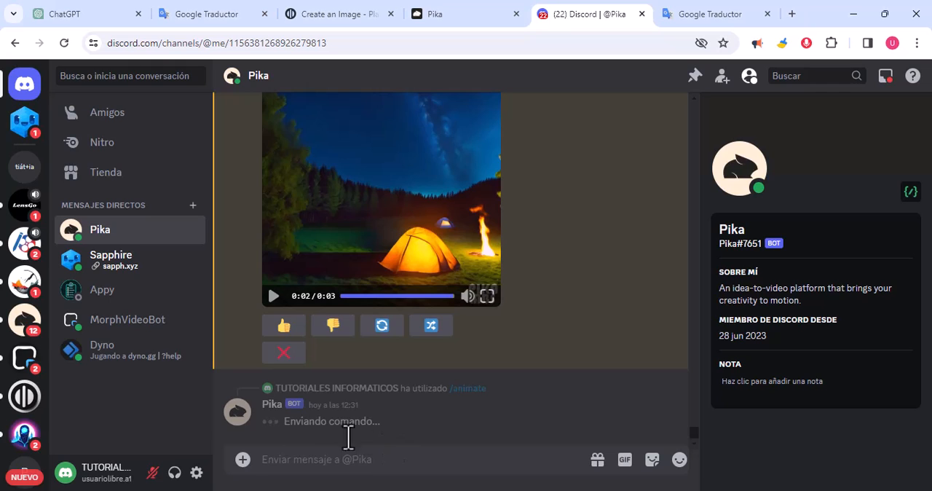
Step: Animate the meteorite image with the prompt "The meteorite advances on the horizon while the wind moves the trees -gs 19 -motion 4 -camera zoom in"
left_click(243, 460)
left_click(288, 430)
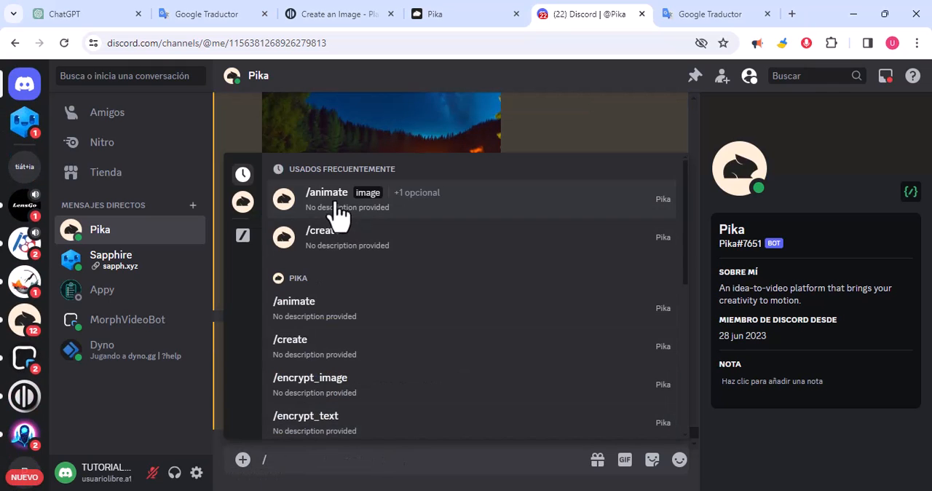
left_click(335, 206)
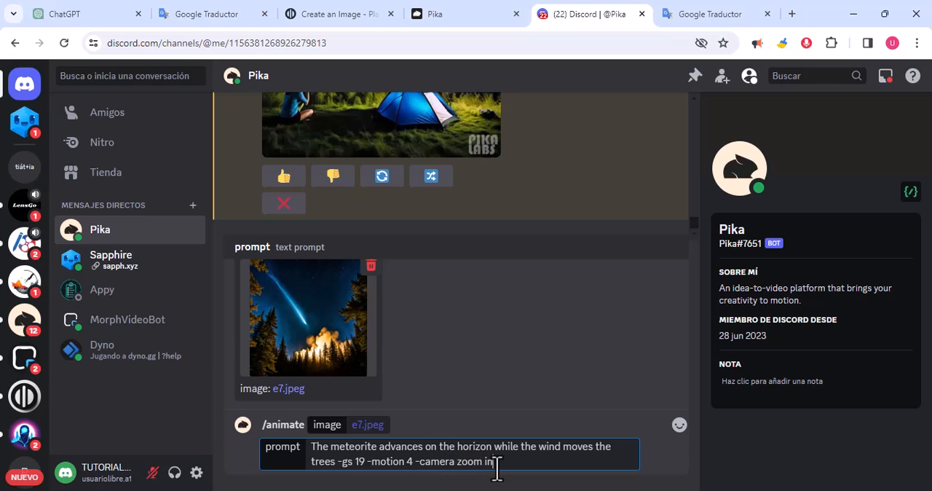
key("Return")
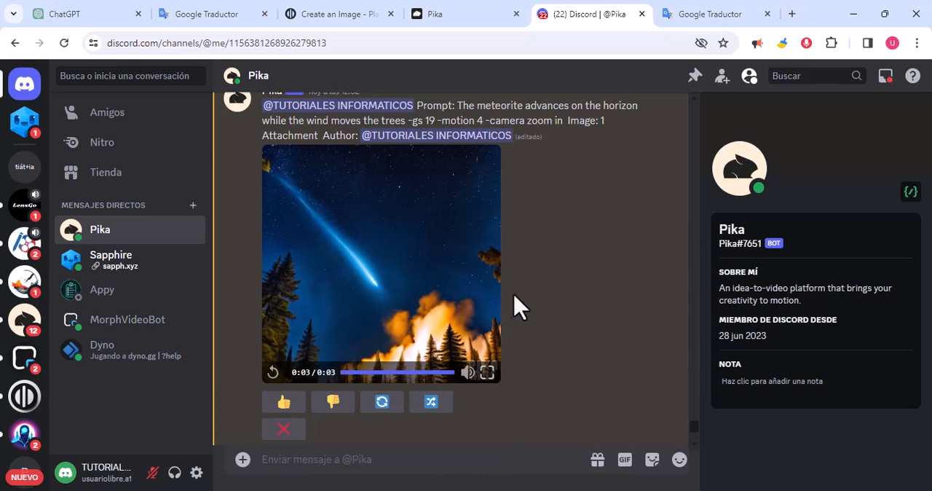
Step: Review the generated meteorite video, its download option and the earlier videos in the Pika chat
scroll(469, 332, "up", 2)
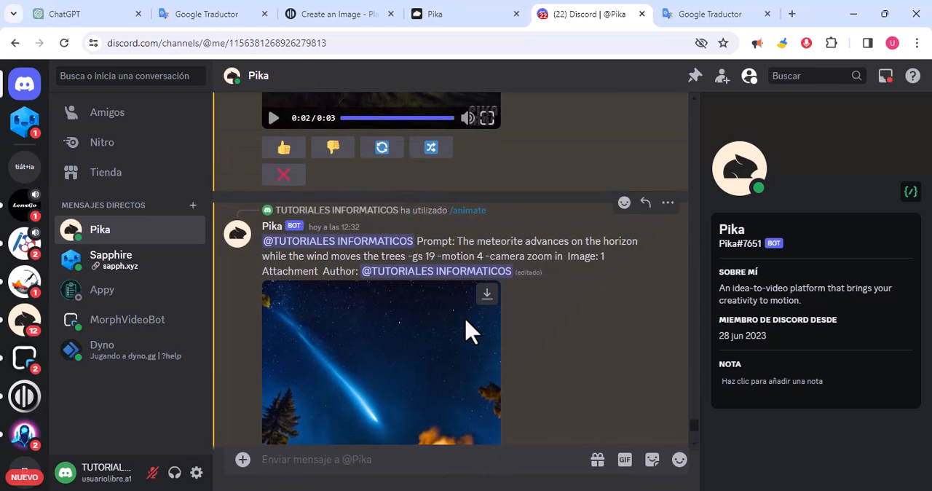
scroll(471, 328, "down", 1)
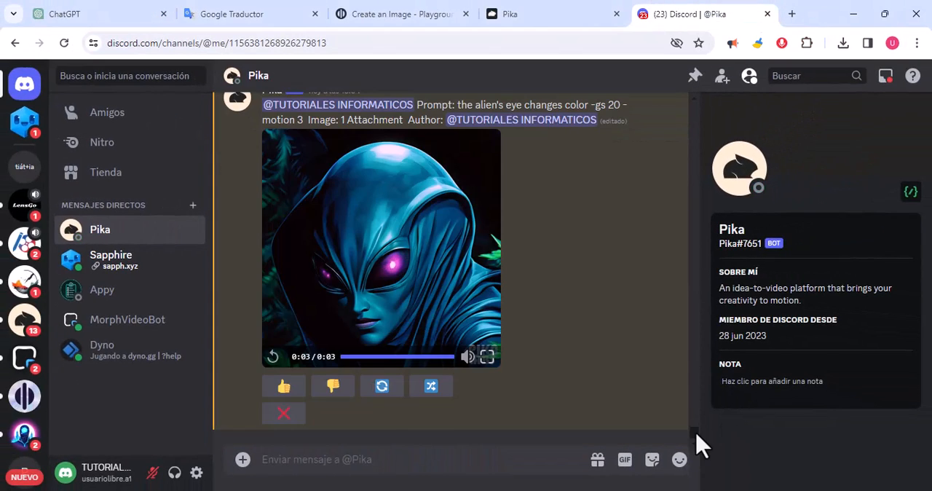
left_click_drag(698, 444, 696, 396)
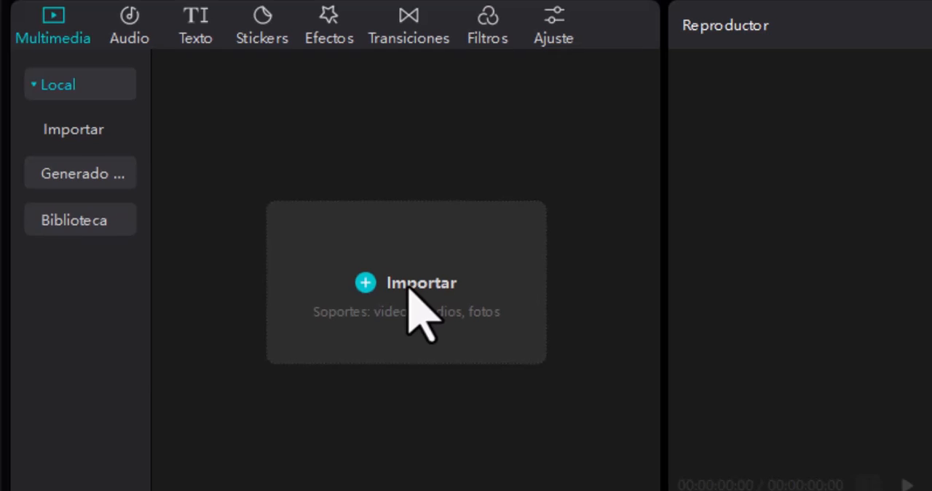
Step: Import the generated Pika video clips into the project's local media and look through the imported files
left_click(223, 191)
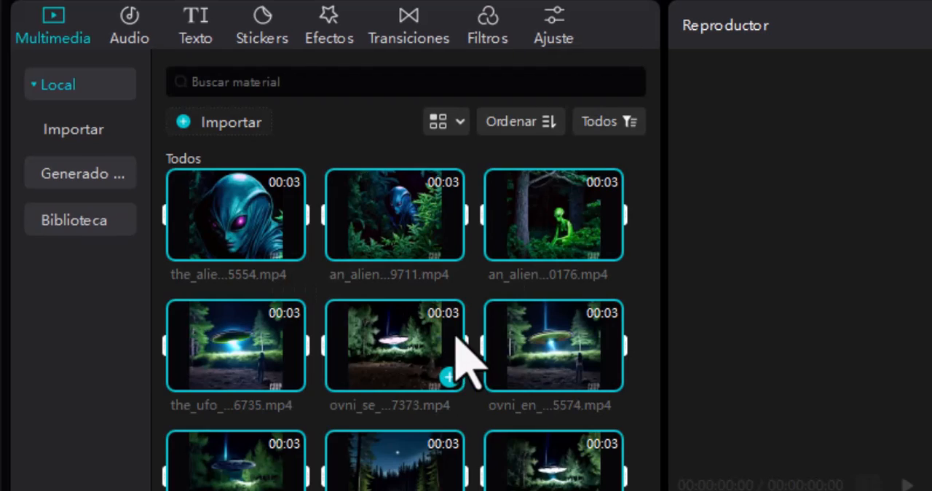
scroll(364, 291, "down", 5)
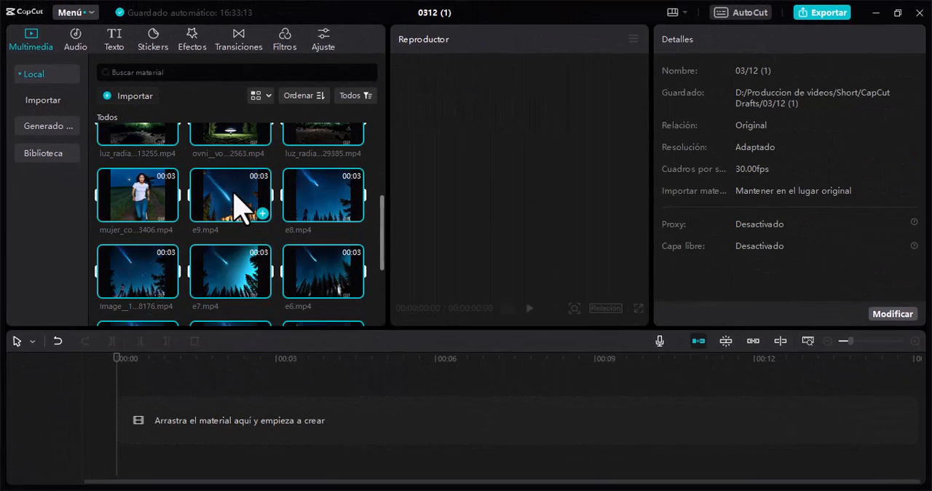
scroll(241, 207, "down", 3)
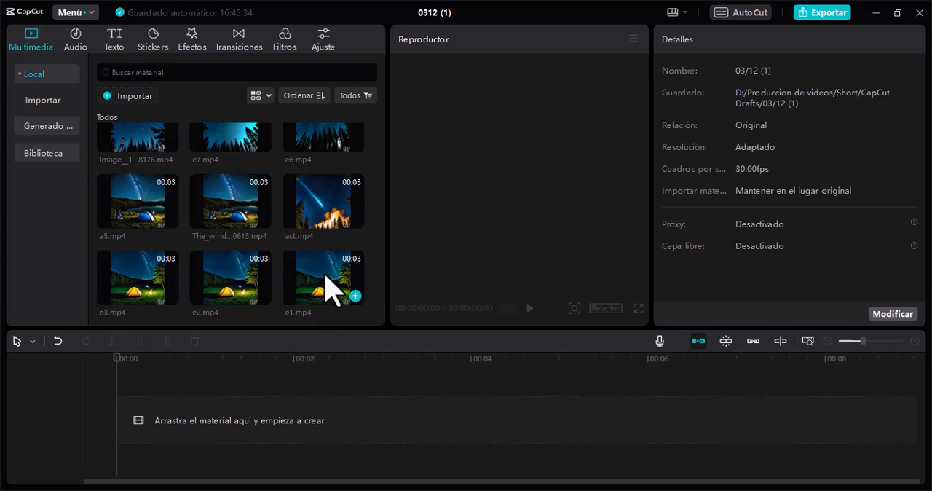
Step: Preview e1.mp4 and place it at the start of the timeline, followed directly by a5.mp4
left_click(332, 291)
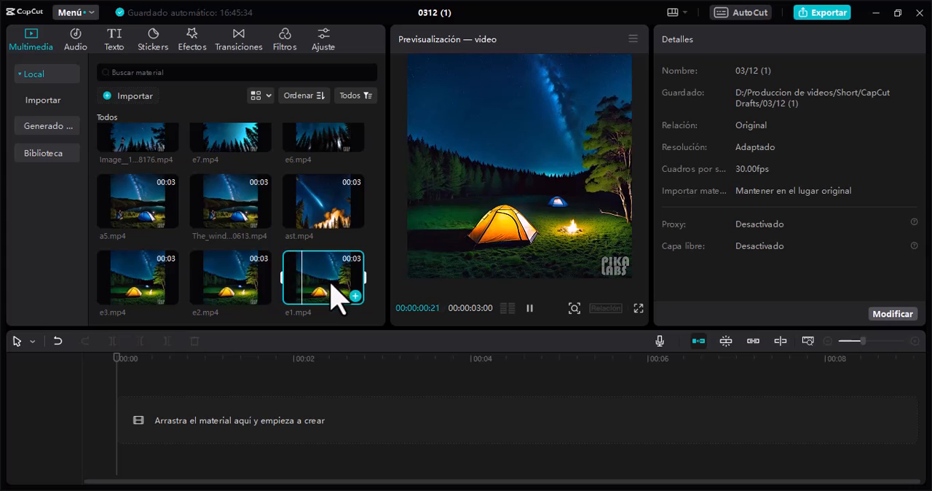
left_click_drag(339, 284, 141, 441)
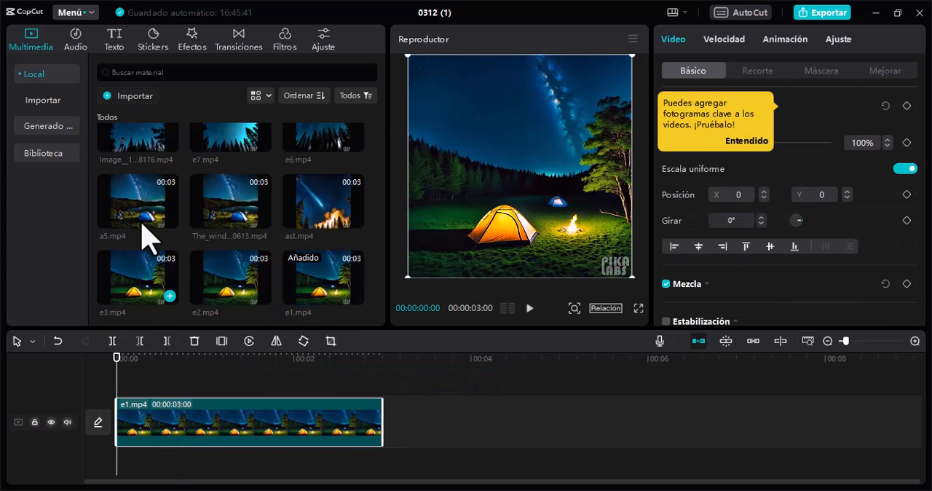
left_click_drag(138, 198, 404, 437)
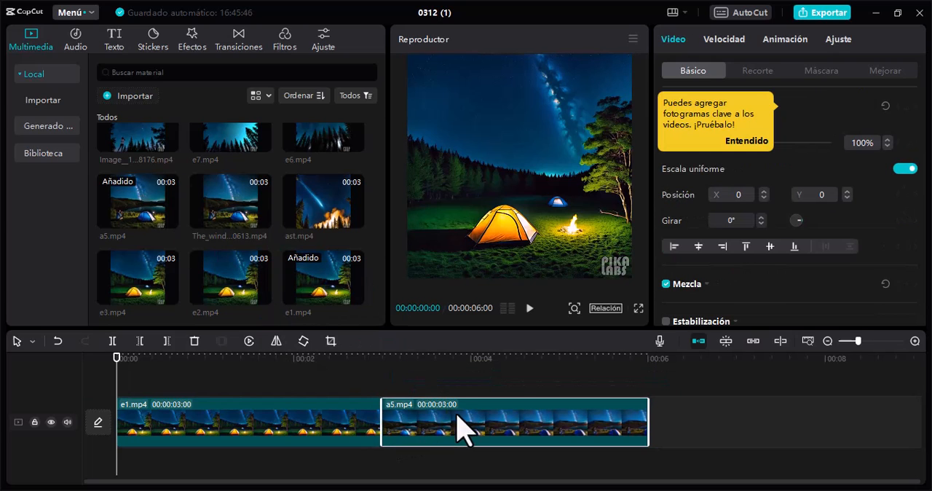
Step: Trim the end of the e1.mp4 clip on the timeline so it lasts 2 seconds
left_click(321, 441)
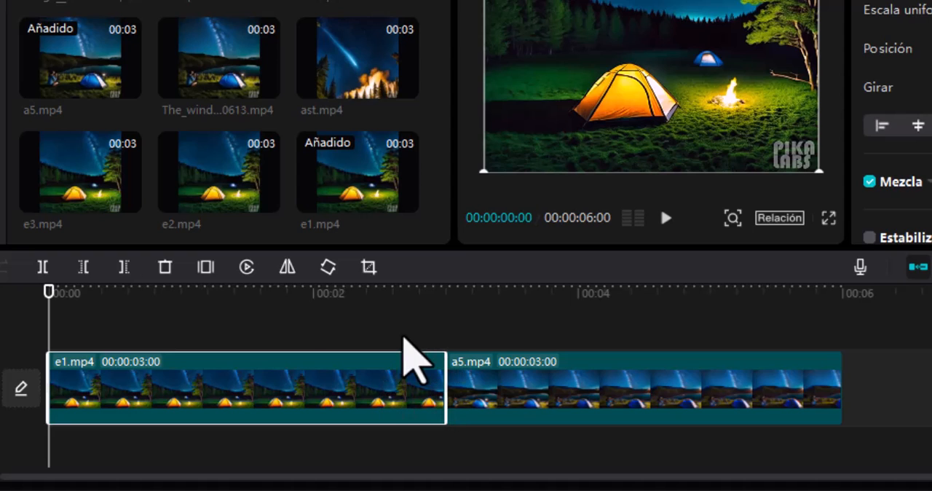
left_click_drag(440, 379, 314, 379)
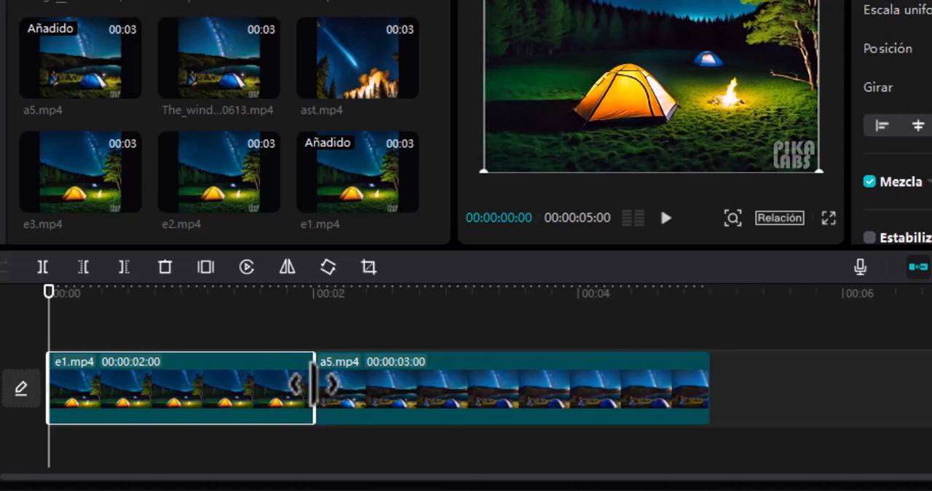
Step: Try playback speeds of 2.0x and 0.5x on the a5.mp4 clip and undo the speed changes
left_click(437, 400)
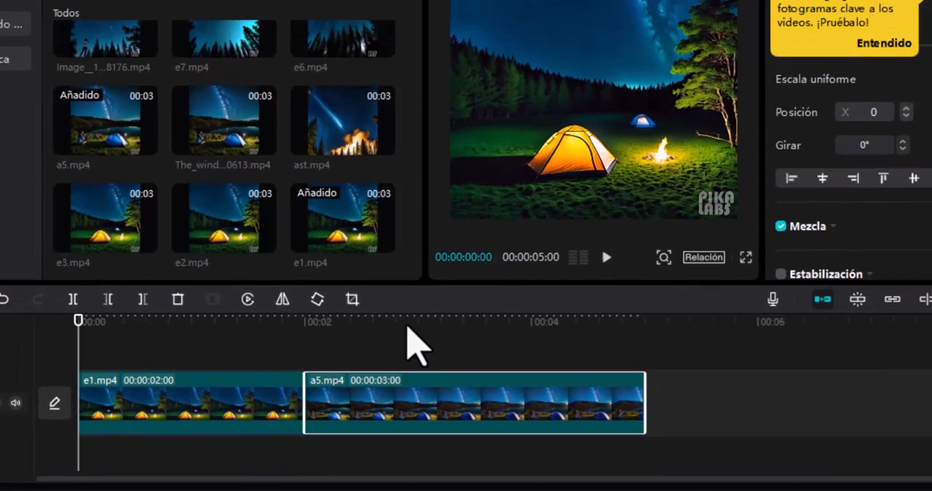
left_click(409, 325)
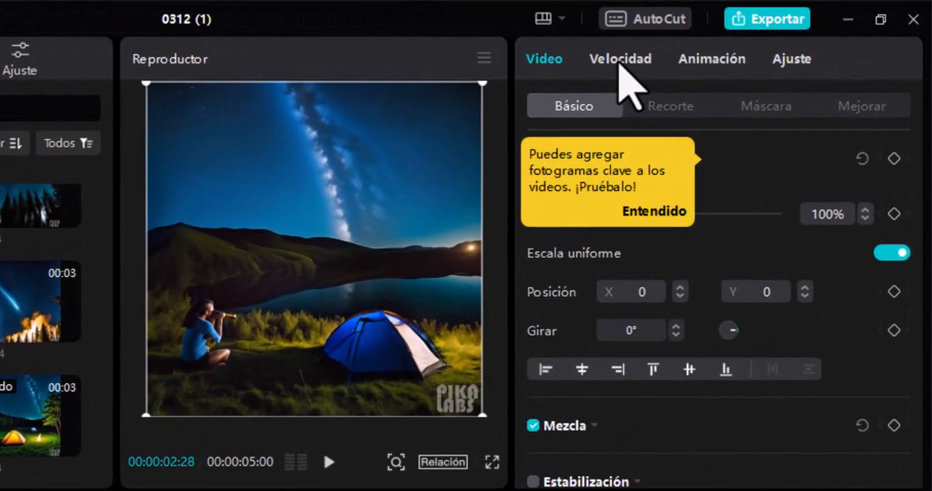
left_click(626, 59)
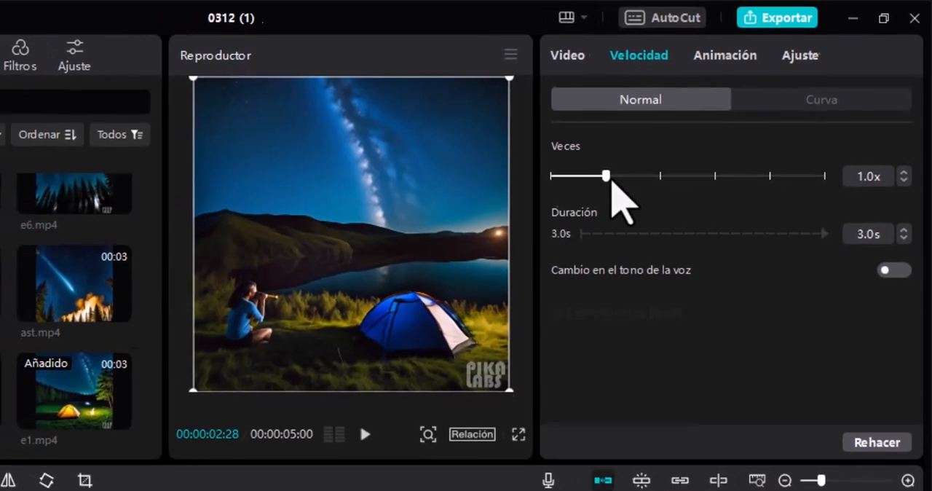
left_click_drag(611, 179, 654, 183)
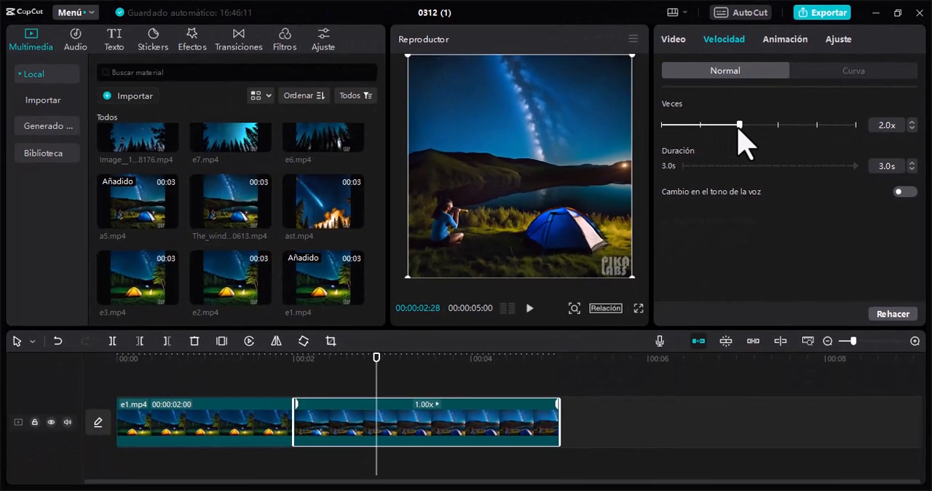
left_click_drag(739, 128, 739, 129)
left_click_drag(376, 380, 413, 376)
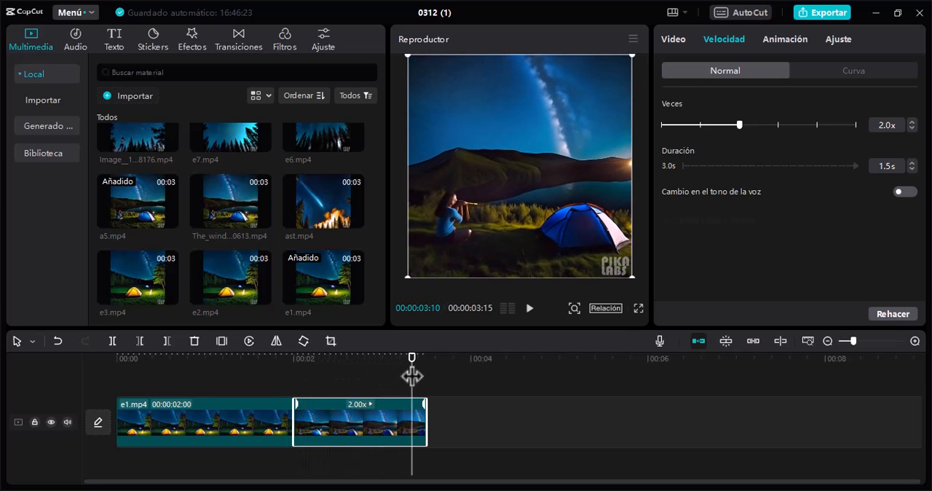
left_click_drag(739, 128, 678, 129)
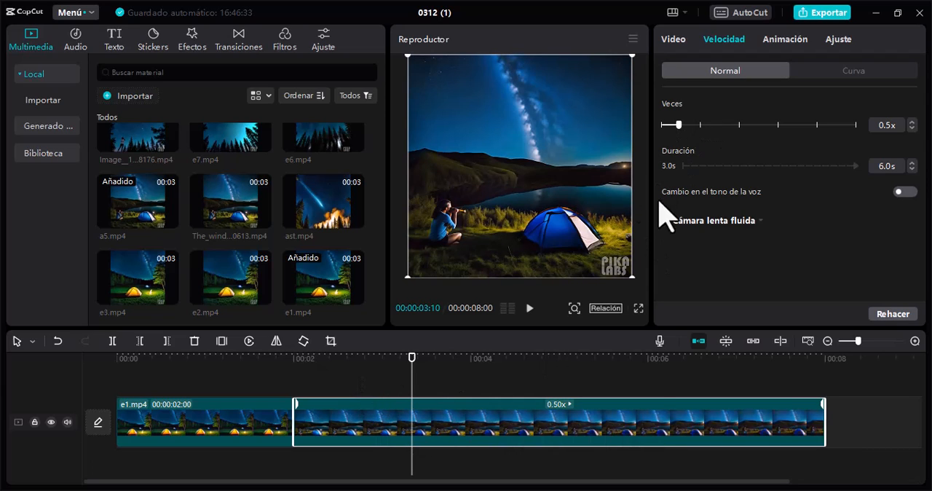
key("ctrl+z")
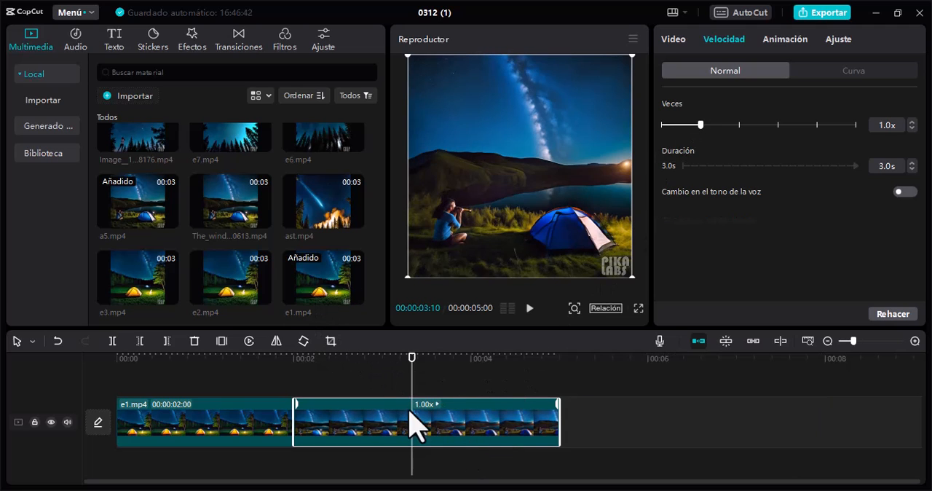
Step: Add the clip of the alien hiding among the trees after a5.mp4 and scrub through it
scroll(281, 235, "up", 5)
left_click_drag(261, 176, 565, 399)
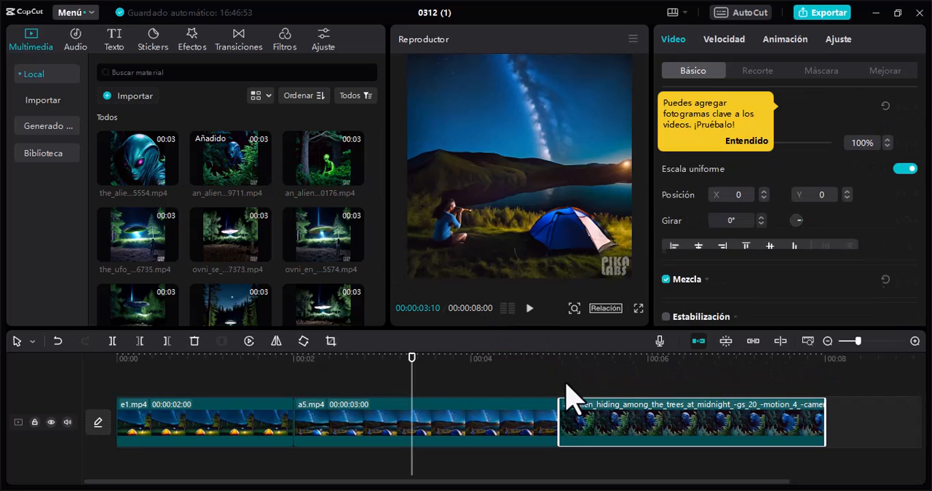
left_click_drag(561, 359, 817, 373)
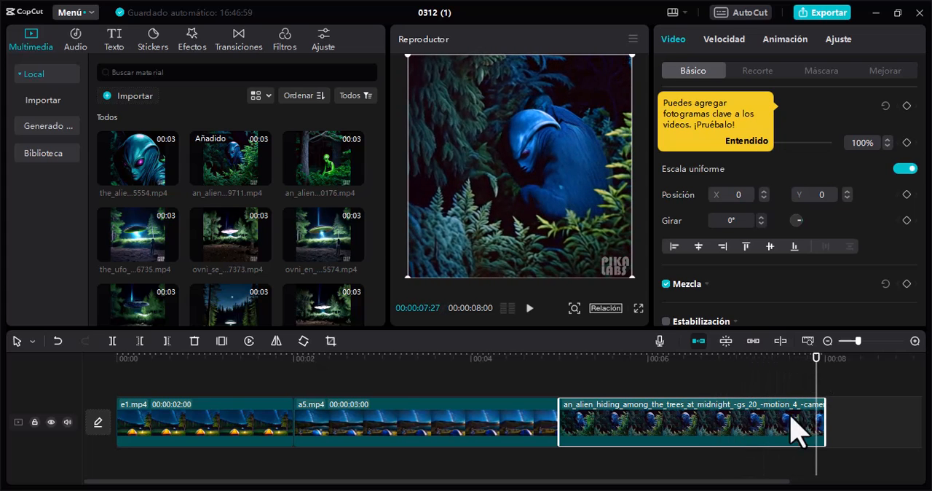
Step: Paste a copy of the hiding alien clip at the end of the timeline, reverse the copy and scrub through it
left_click(833, 383)
key("ctrl+v")
left_click_drag(863, 412, 870, 444)
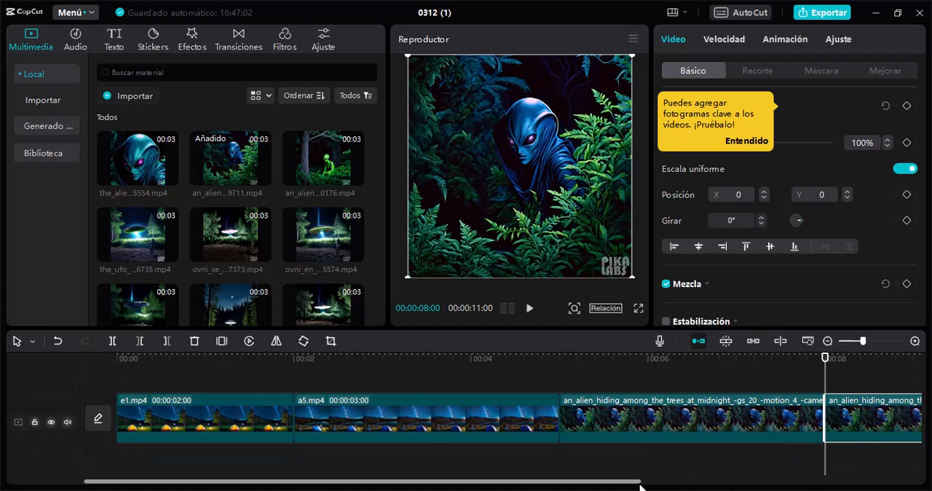
scroll(655, 444, "right", 4)
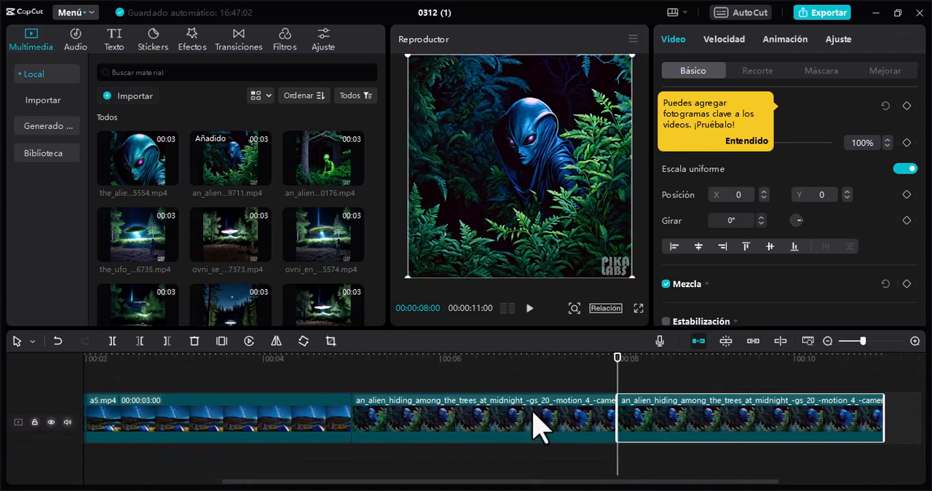
left_click(249, 340)
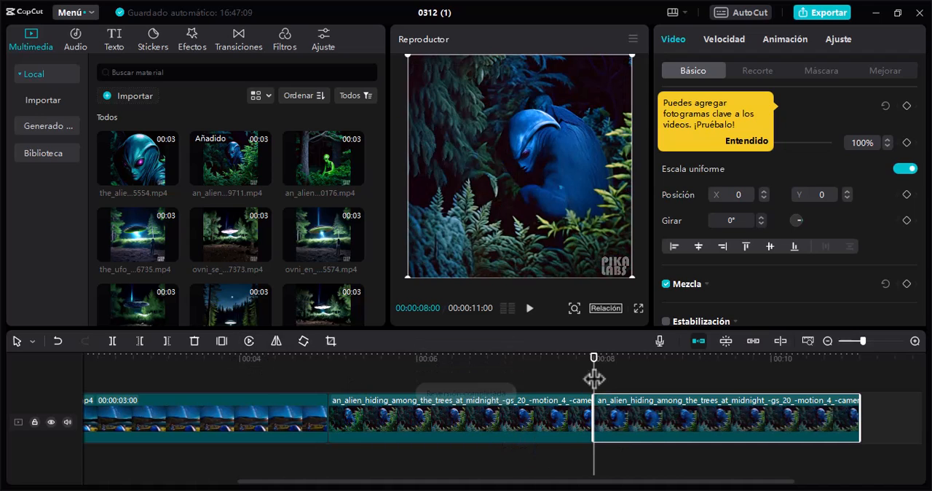
left_click_drag(595, 373, 801, 412)
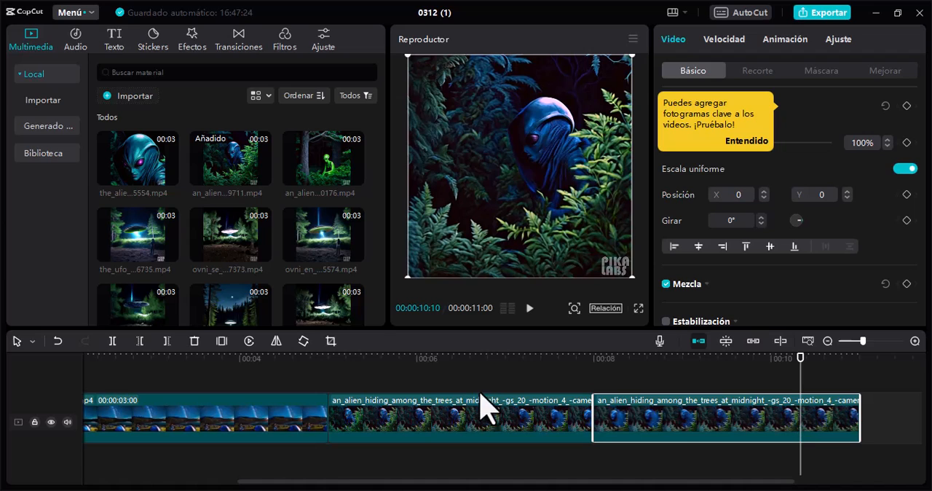
left_click_drag(516, 482, 360, 478)
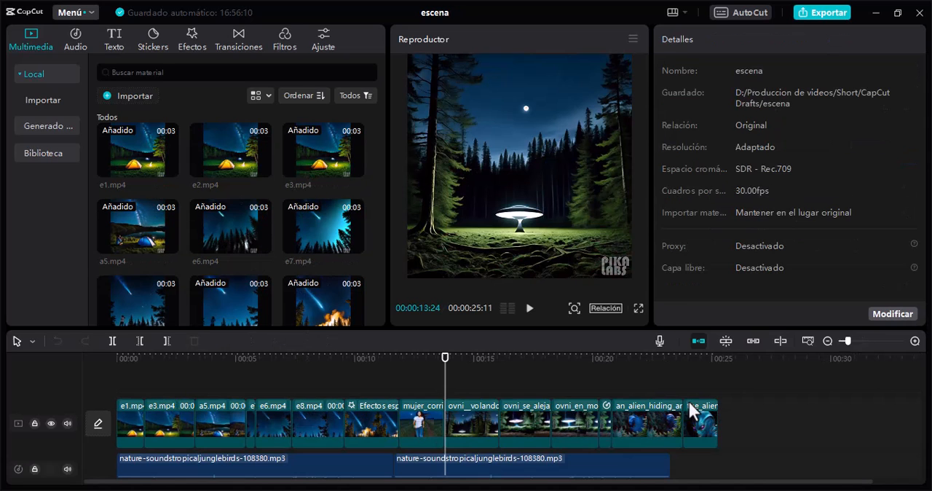
Step: Select all video clips in the escena project and scrub through the assembled sequence from the start
left_click_drag(752, 419, 123, 406)
left_click(125, 355)
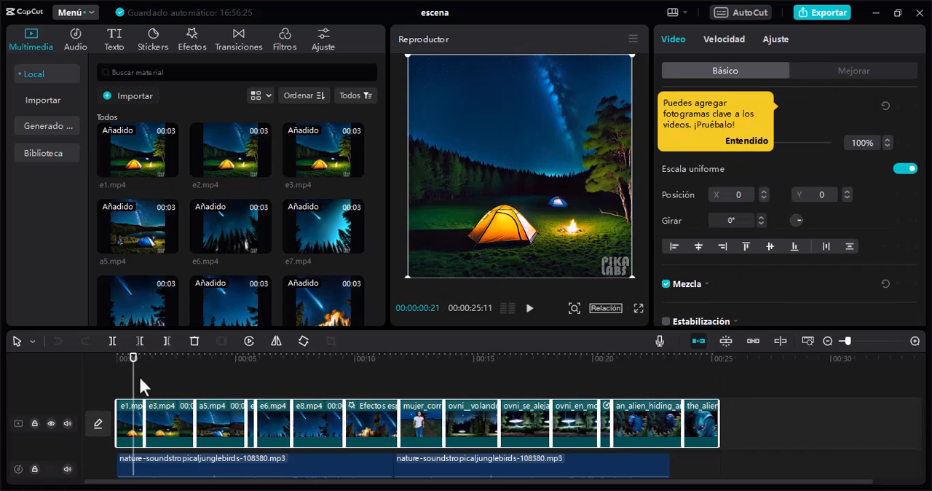
left_click_drag(135, 371, 248, 395)
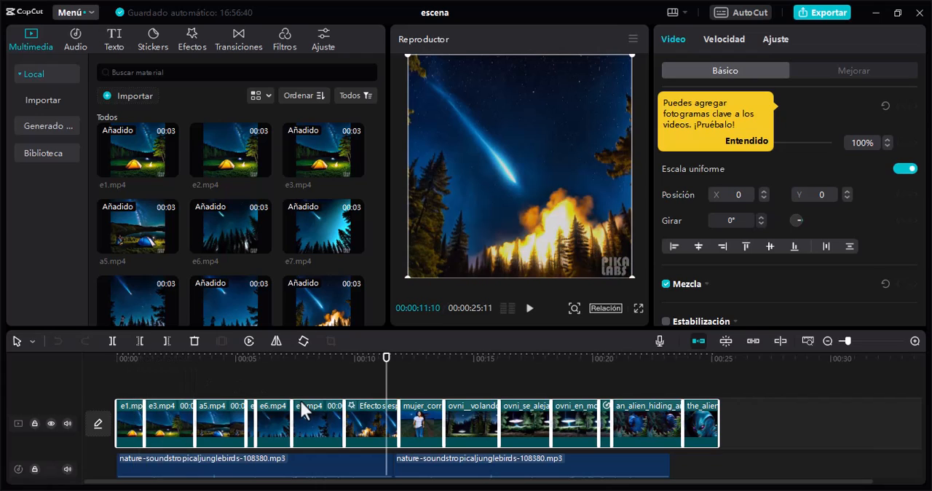
Step: Examine the sound effect tracks below the video, including the shooting star, heavy breathing and cinematic impact clips
scroll(300, 399, "down", 1)
scroll(300, 402, "down", 1)
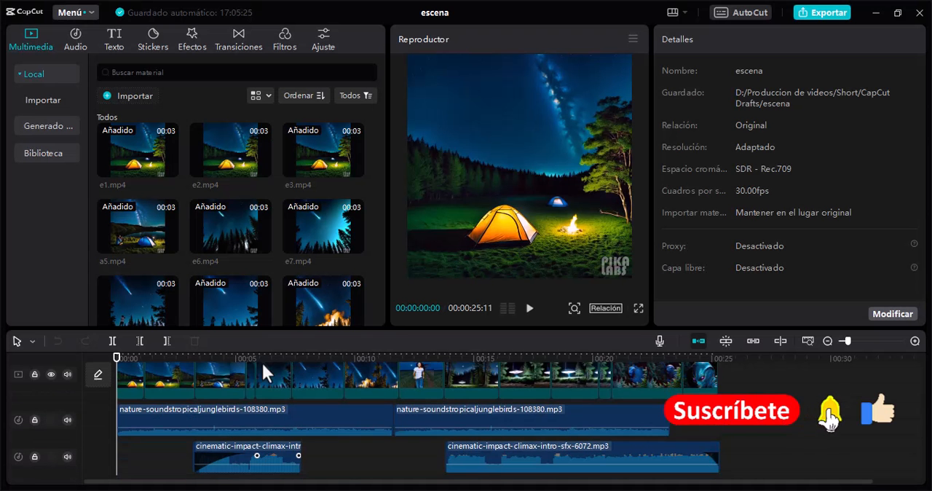
scroll(261, 361, "down", 2)
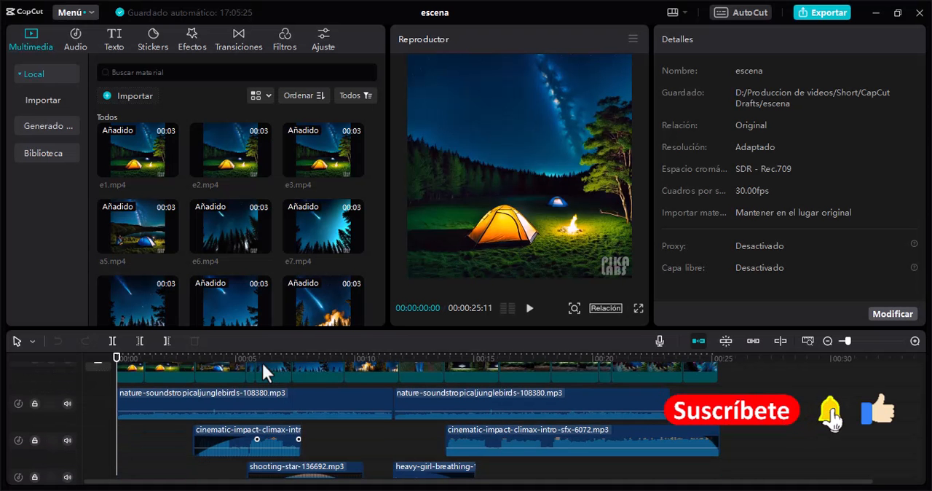
scroll(288, 415, "down", 1)
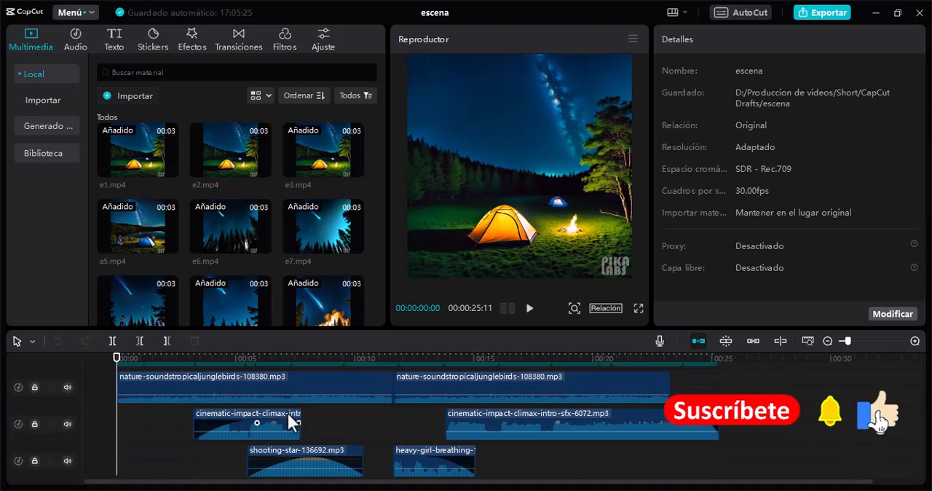
left_click(301, 466)
left_click(436, 473)
left_click(507, 431)
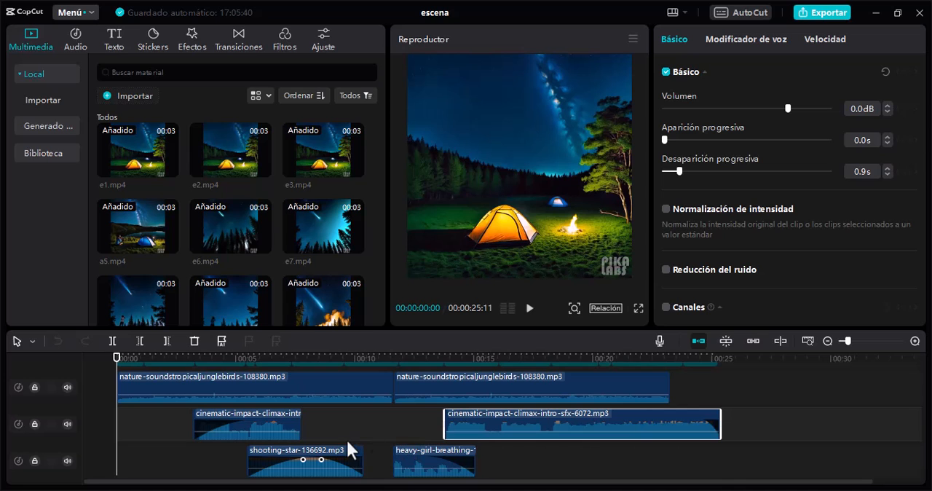
scroll(353, 436, "down", 1)
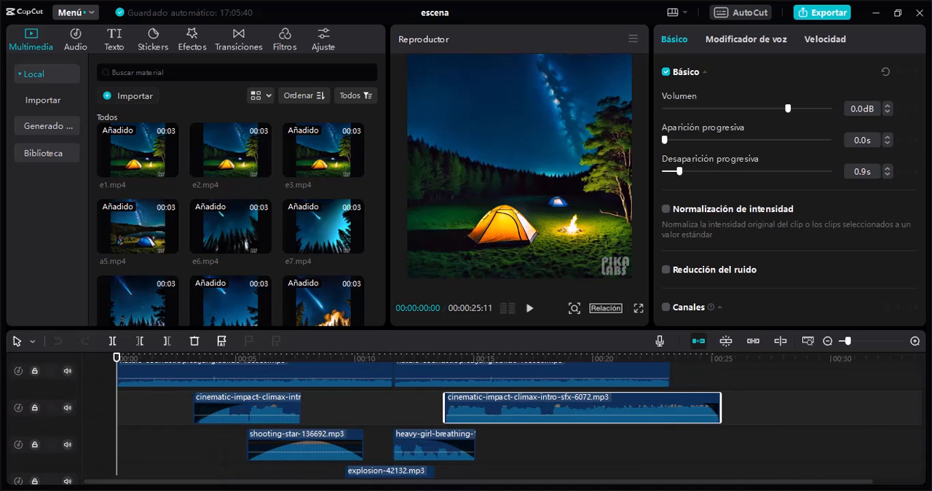
Step: Switch to Pixabay in the browser and search its sound effects for asteroide
key("alt+Tab")
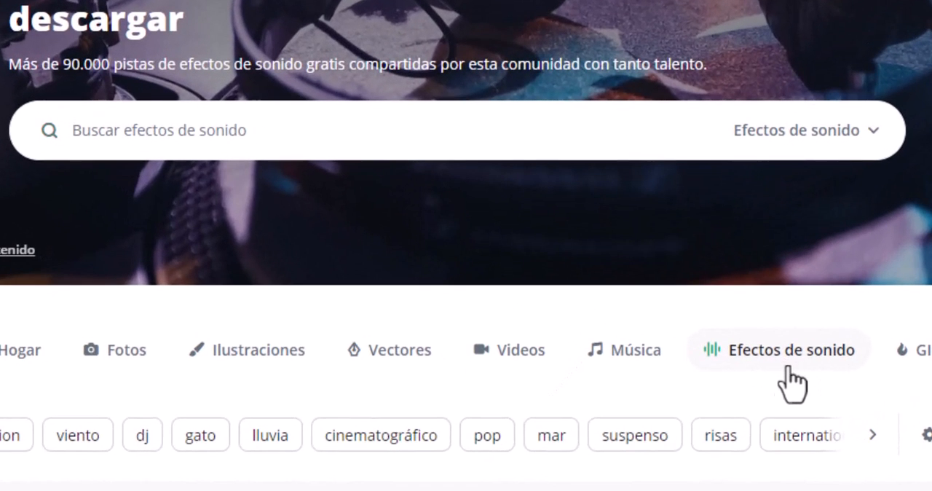
left_click(158, 137)
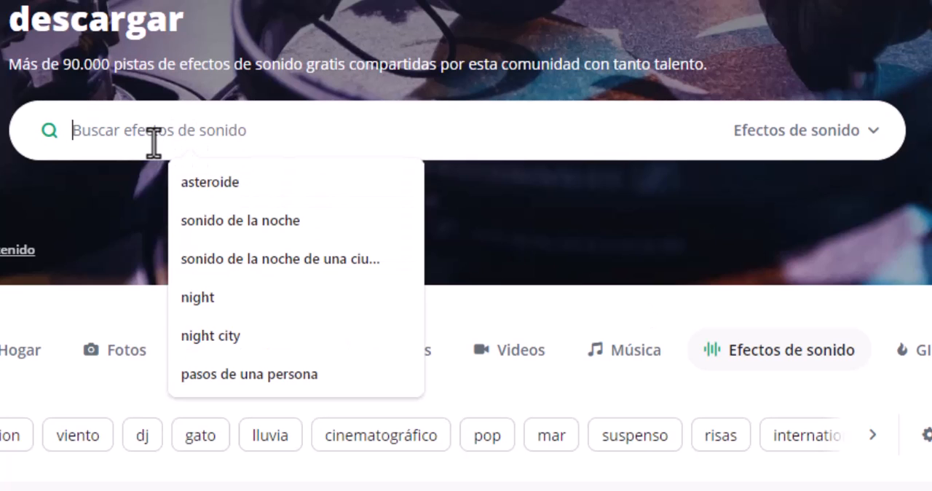
left_click(219, 182)
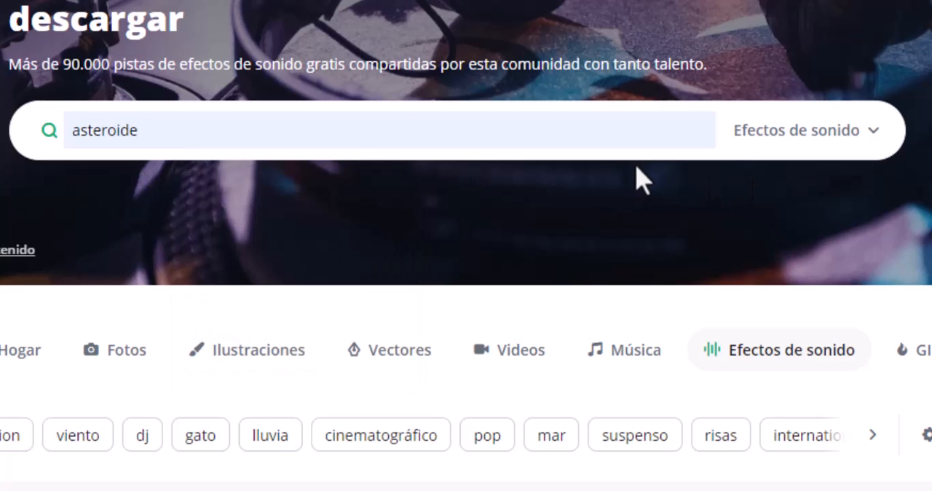
key("Return")
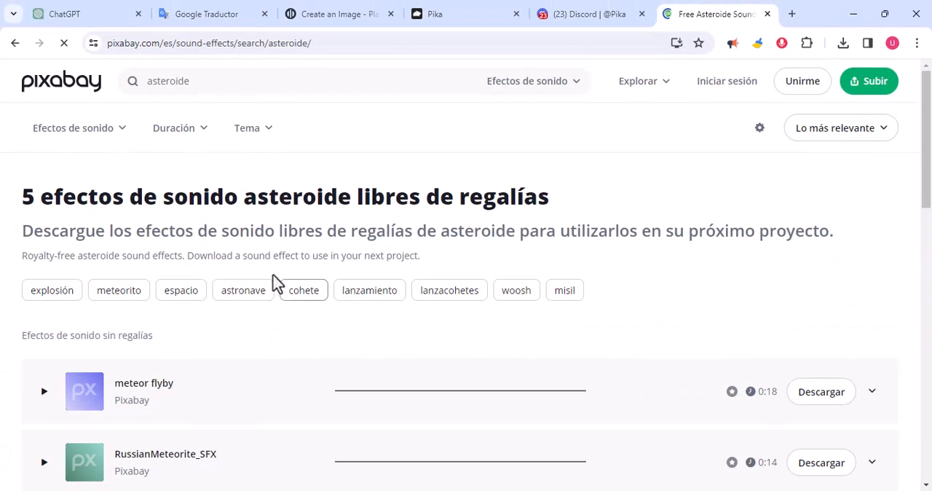
Step: Listen to the RussianMeteorite_SFX and Asteroid Hitting Something sound effects in the search results
scroll(222, 304, "down", 3)
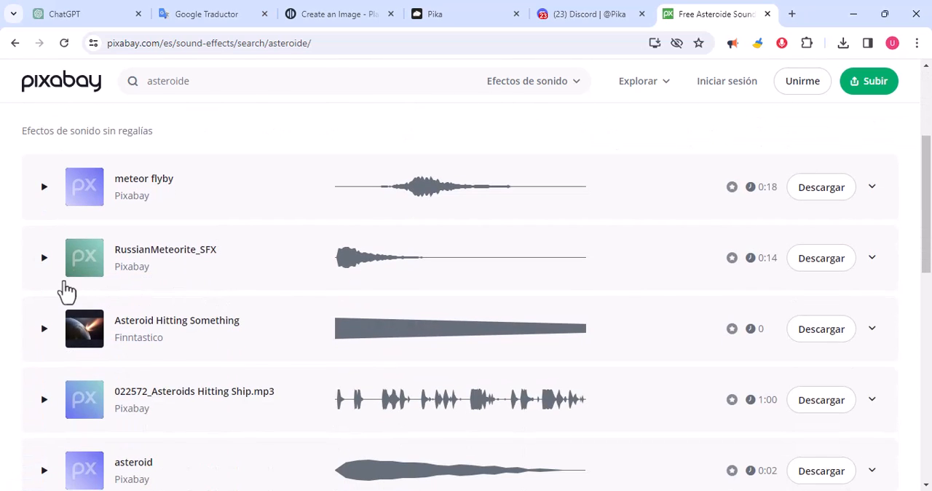
left_click(43, 258)
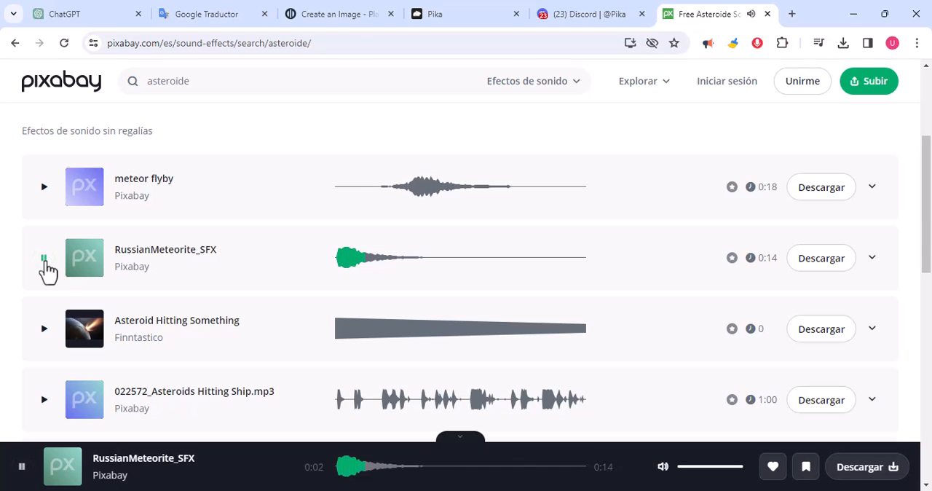
left_click(44, 333)
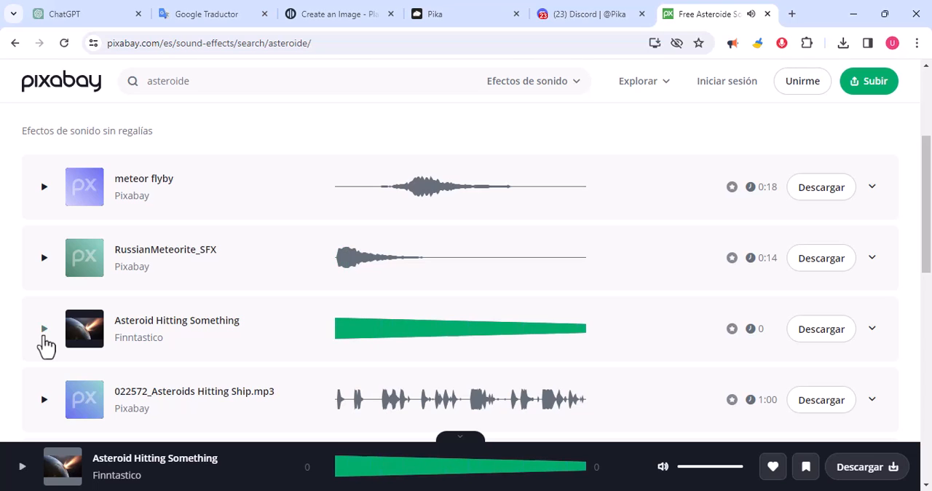
scroll(240, 258, "down", 1)
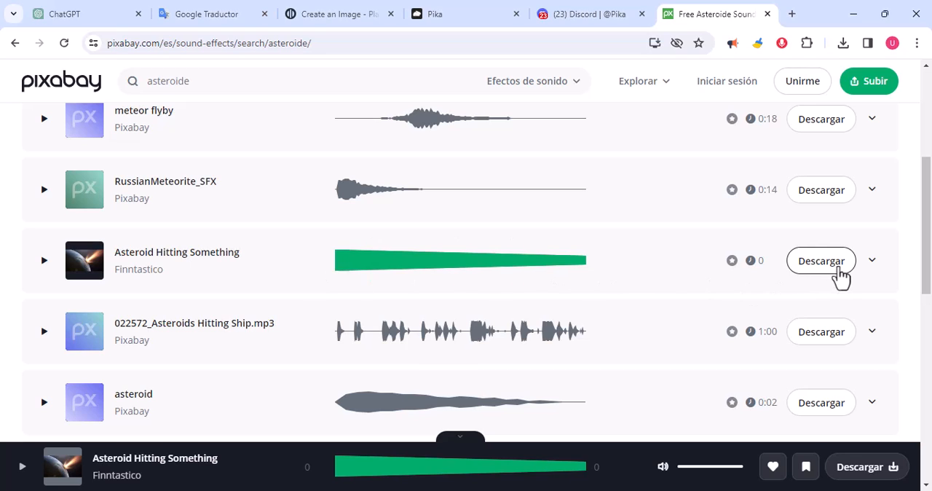
scroll(708, 279, "up", 4)
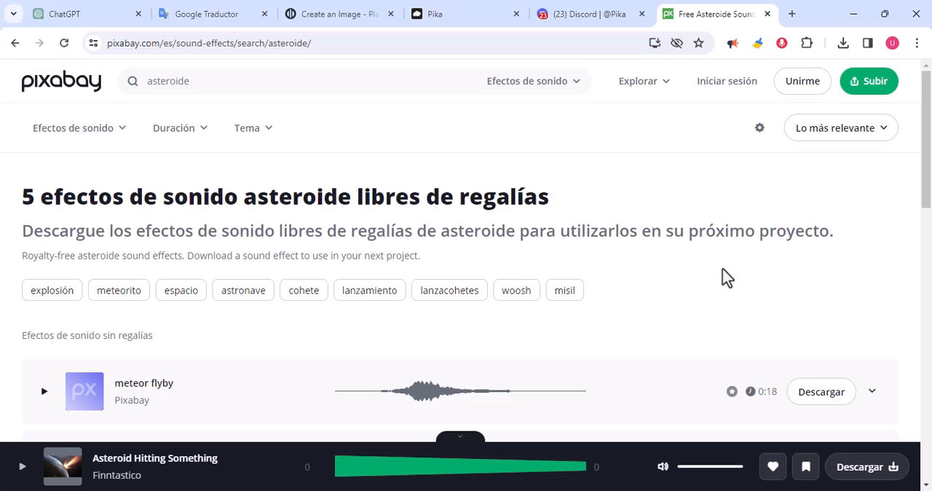
scroll(726, 277, "down", 3)
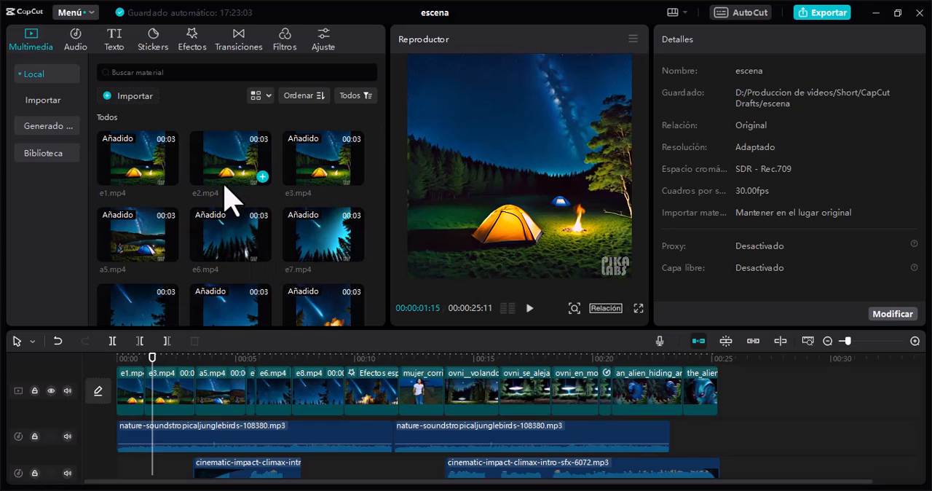
Step: Switch to CapCut and look through the escena project's imported clips, voice recordings and the audio tracks in the timeline
scroll(225, 196, "down", 4)
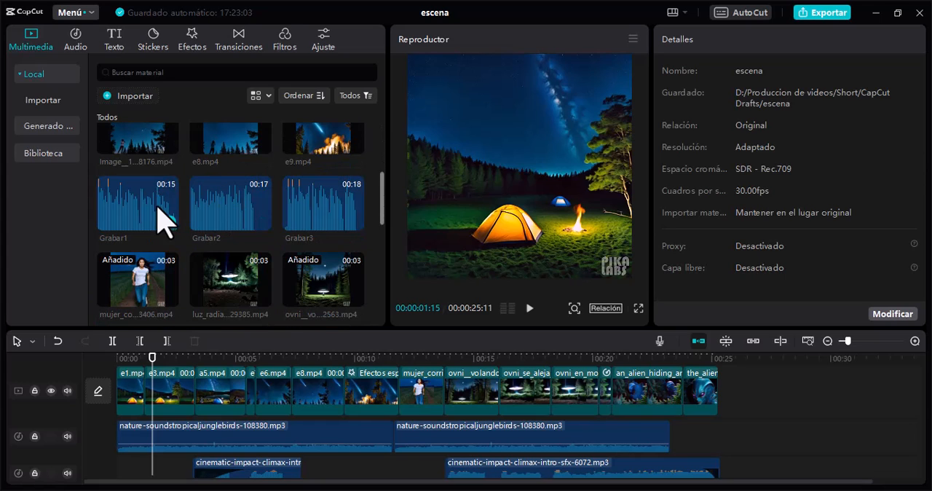
scroll(333, 235, "down", 1)
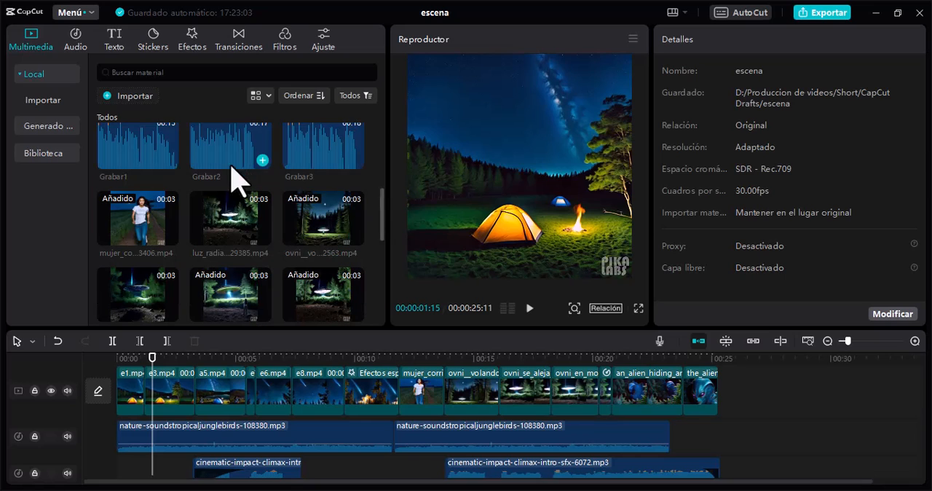
scroll(270, 400, "down", 3)
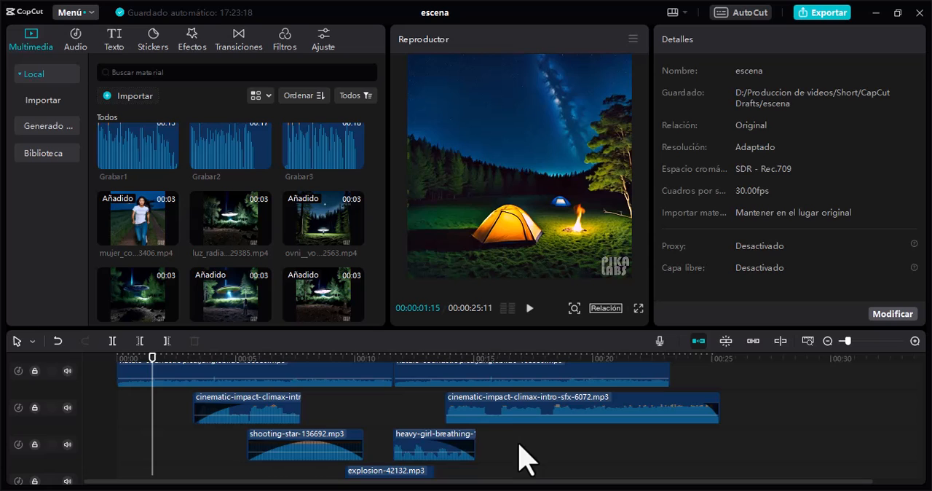
scroll(523, 457, "up", 2)
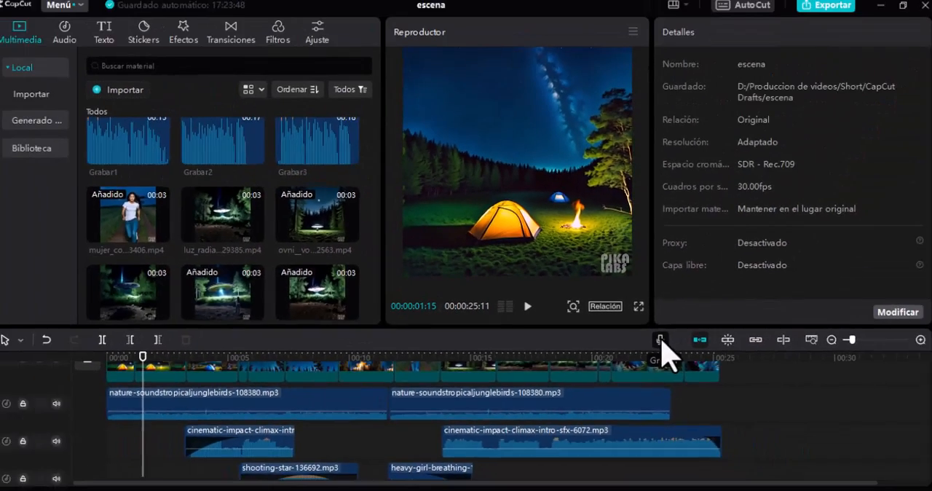
Step: Record a microphone voice-over of about 9 seconds onto the timeline from 00:00:01:15, with echo reduction on and the project muted
left_click(689, 278)
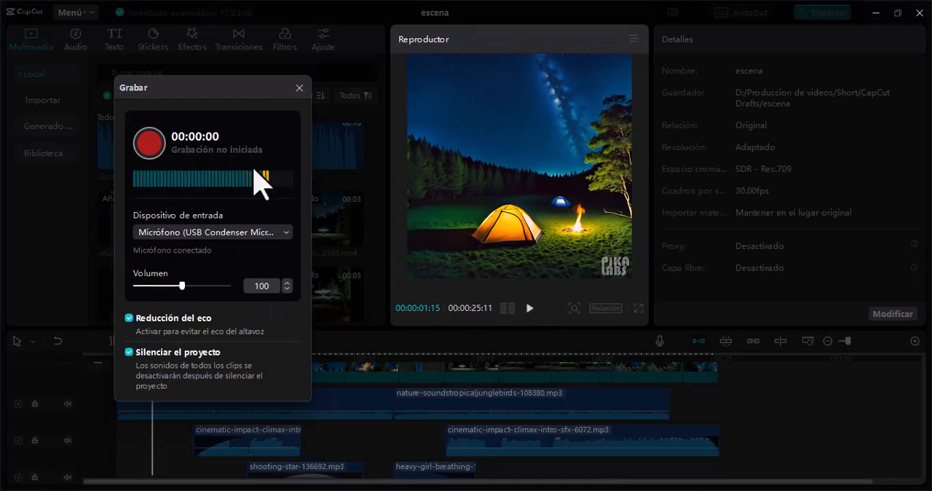
left_click_drag(218, 85, 767, 64)
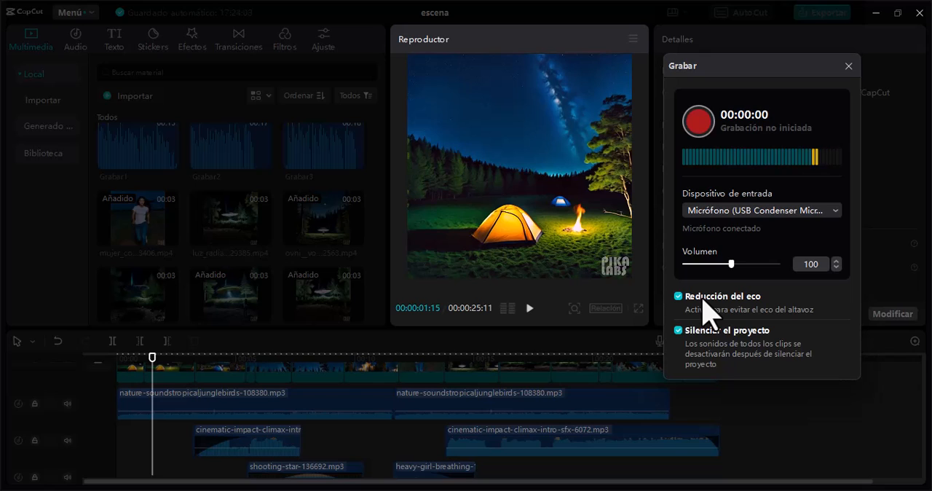
left_click(699, 121)
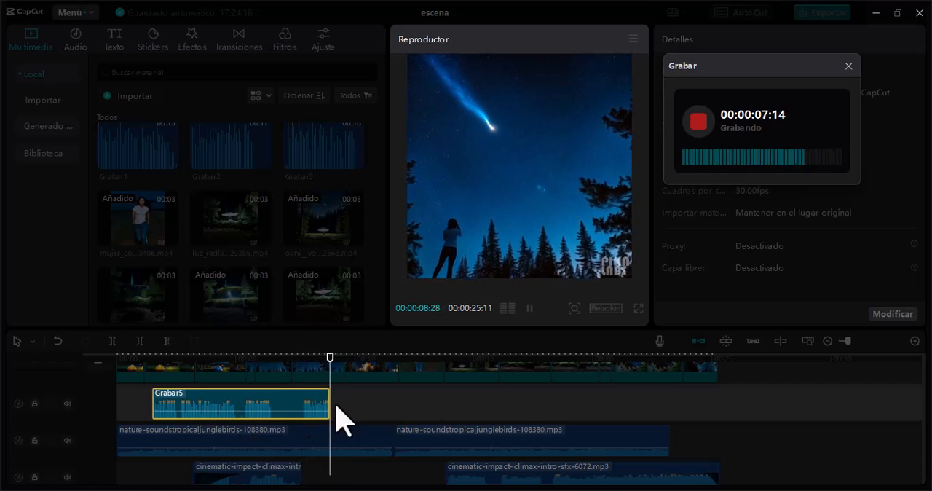
left_click(697, 129)
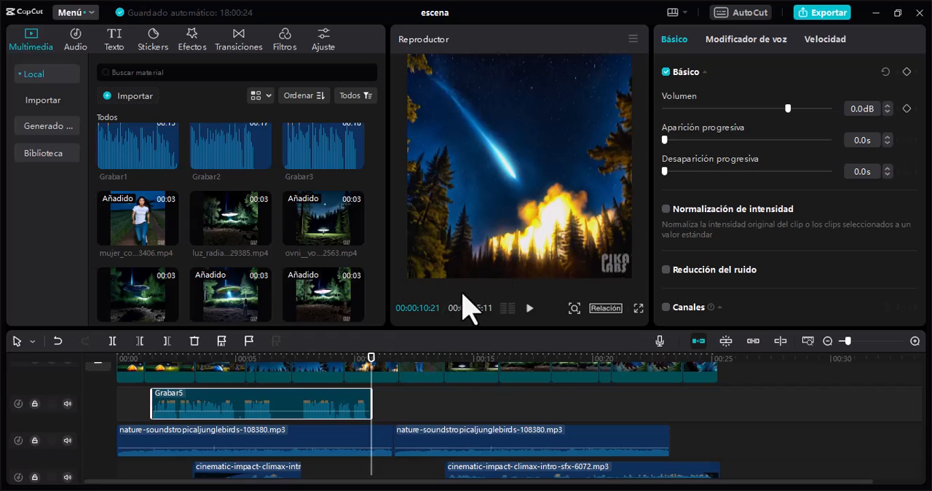
Step: Export the video with the title escena as a 720P HEVC mp4 at 30fps
left_click(822, 15)
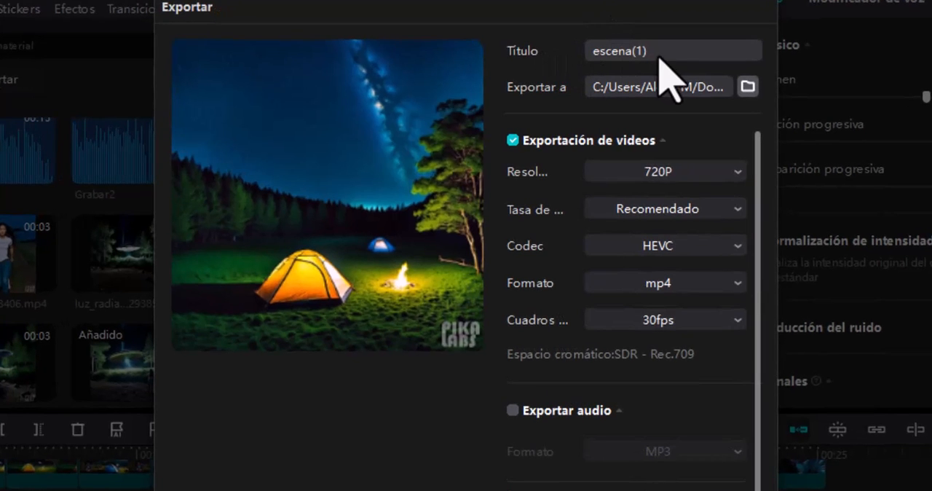
key("BackSpace")
key("BackSpace")
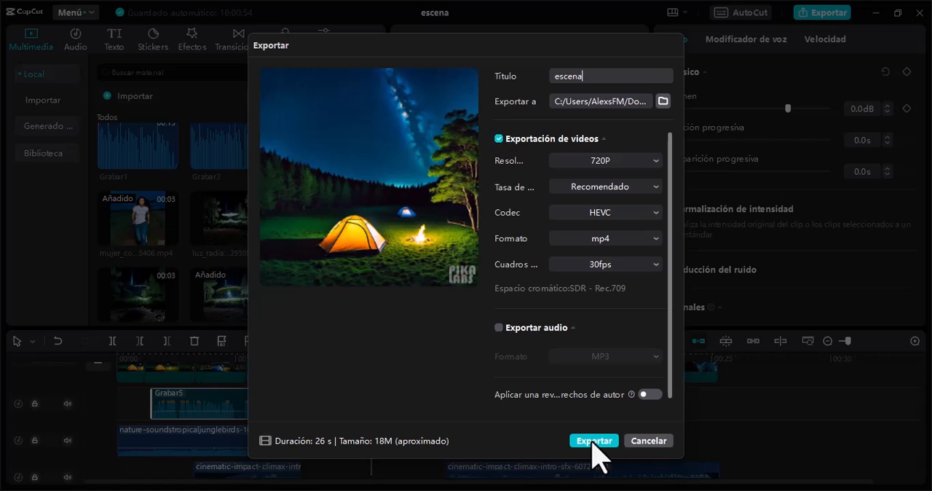
left_click(594, 440)
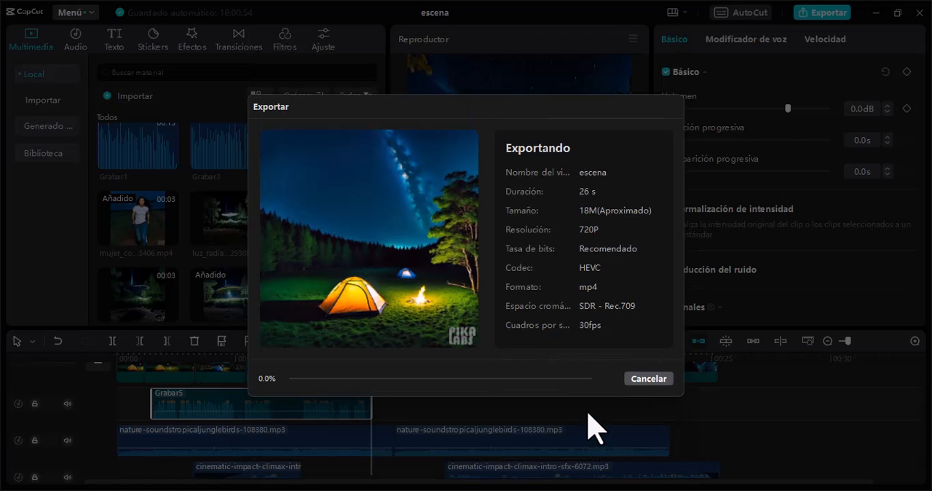